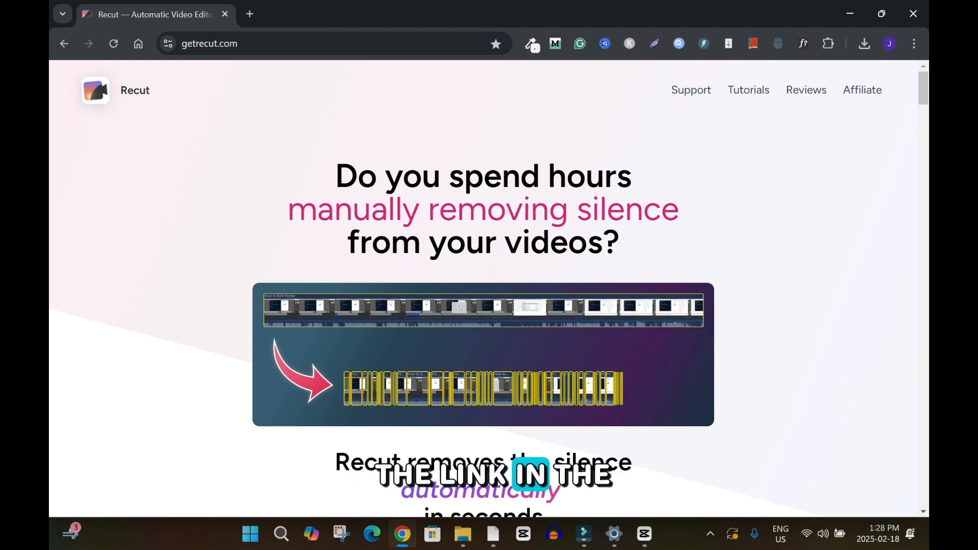
- Switch to Recut and load the Canva Magic Edit video from the File Explorer search results for editing
scroll(489, 285, down, 3)
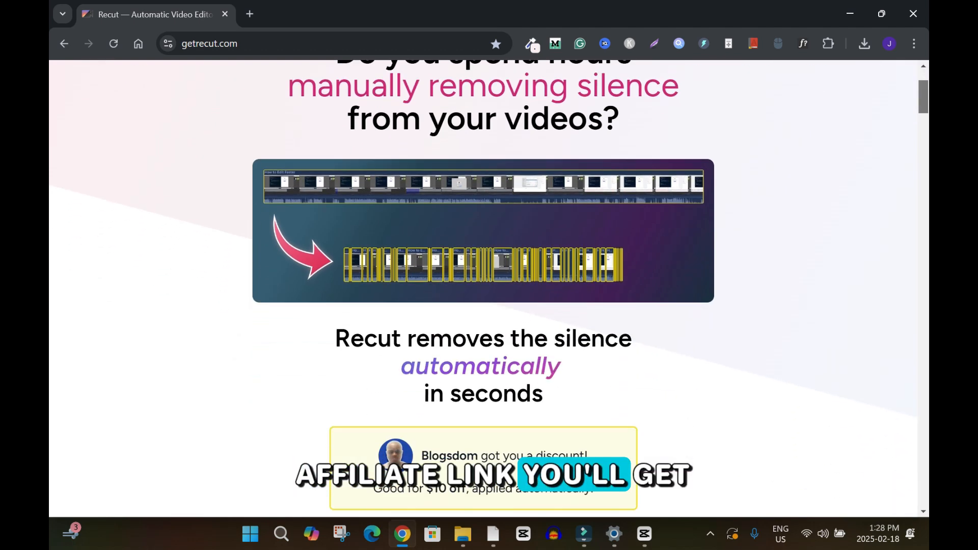
scroll(489, 285, down, 1)
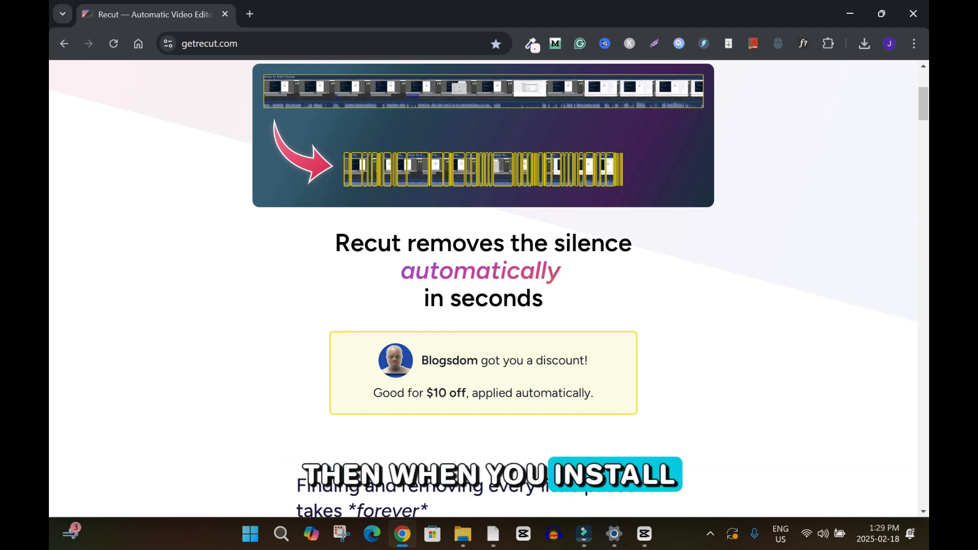
click(493, 534)
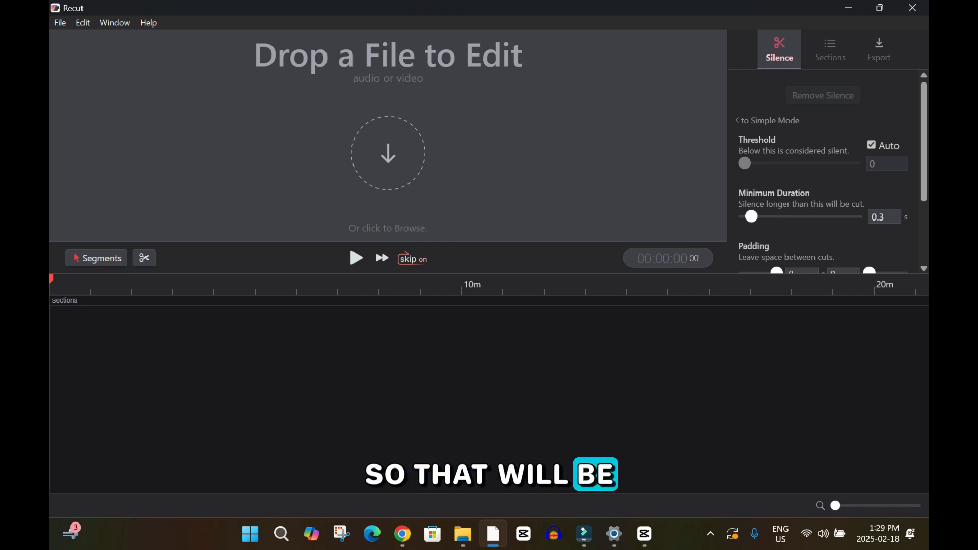
mouse_move(463, 533)
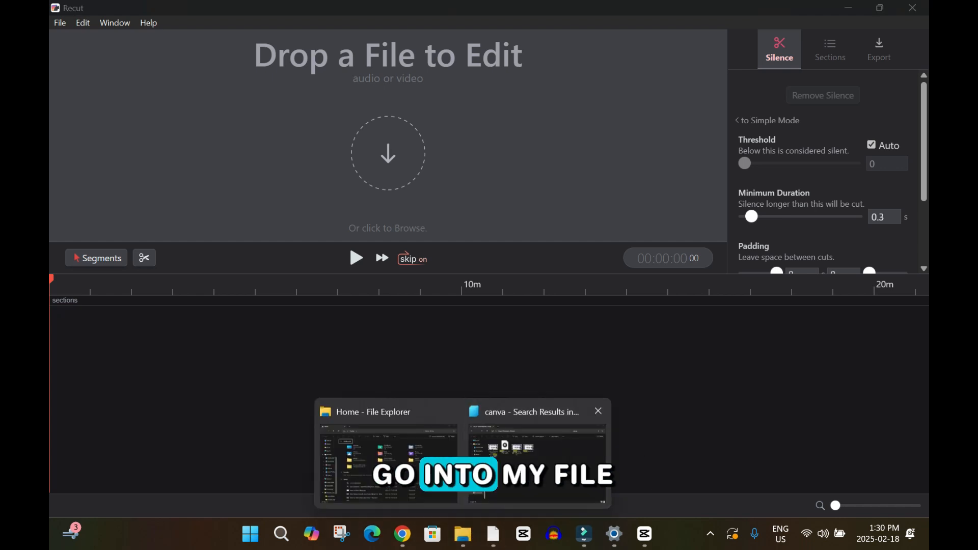
click(535, 458)
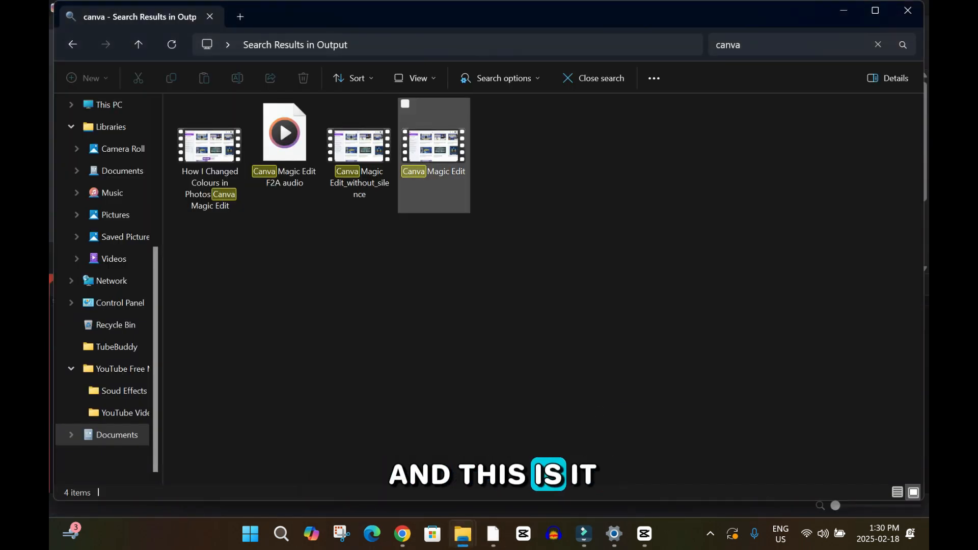
drag(434, 148, 491, 459)
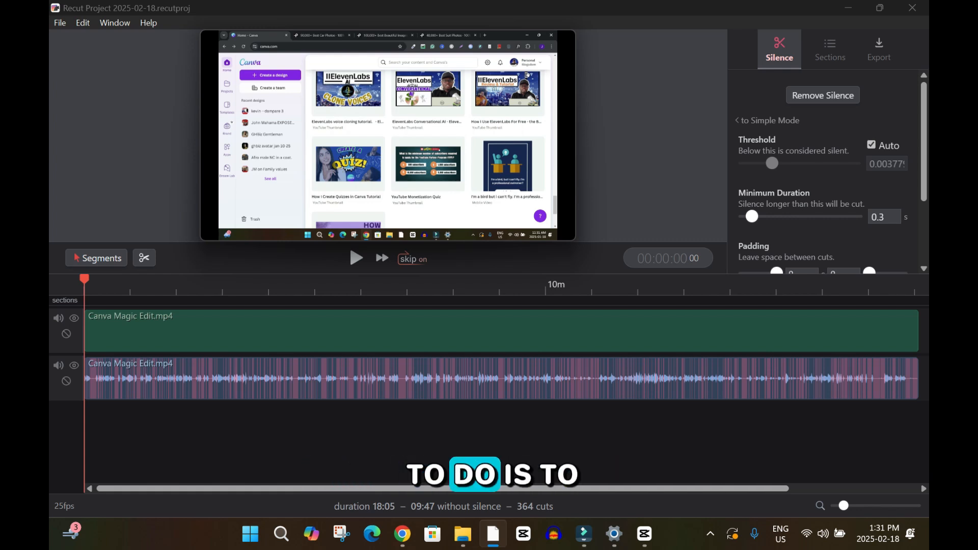
- Export the cut video as Video (mp4) at 1920x1080 (original), saving as Canva Magic Edit_without_silence and replacing the existing file
click(879, 50)
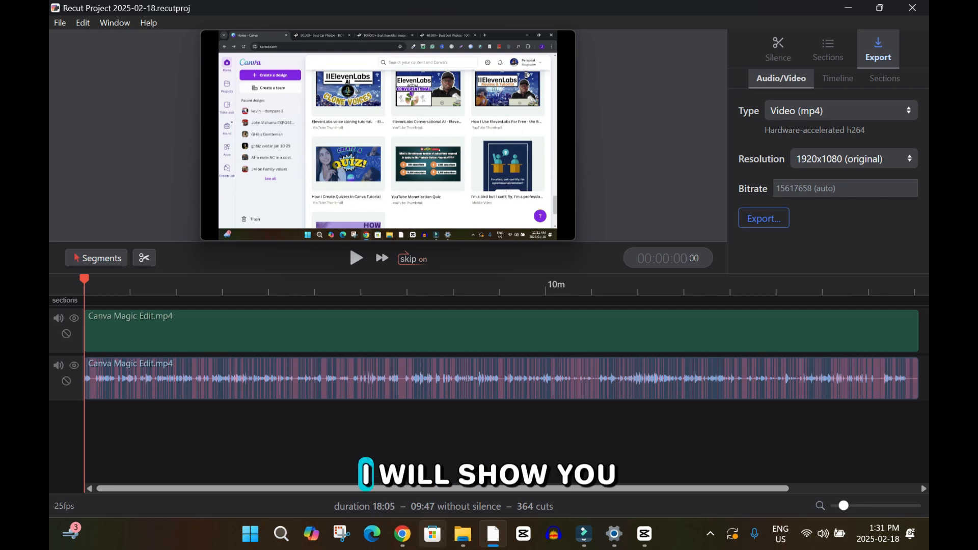
click(403, 533)
click(402, 533)
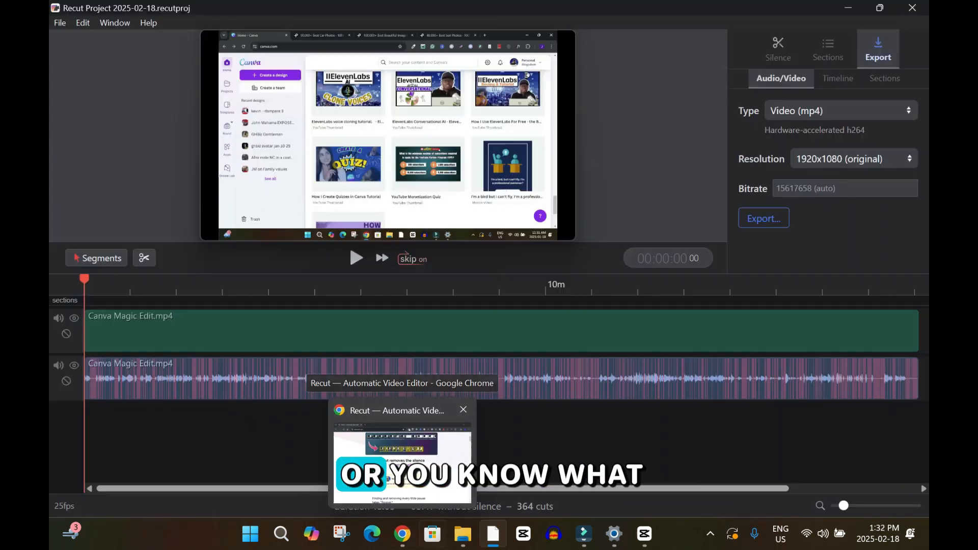
mouse_move(493, 533)
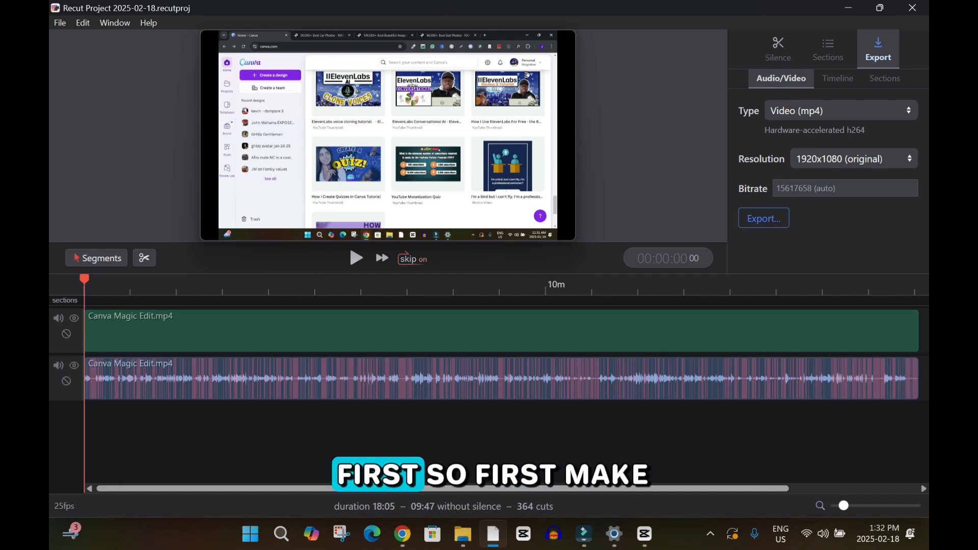
click(840, 111)
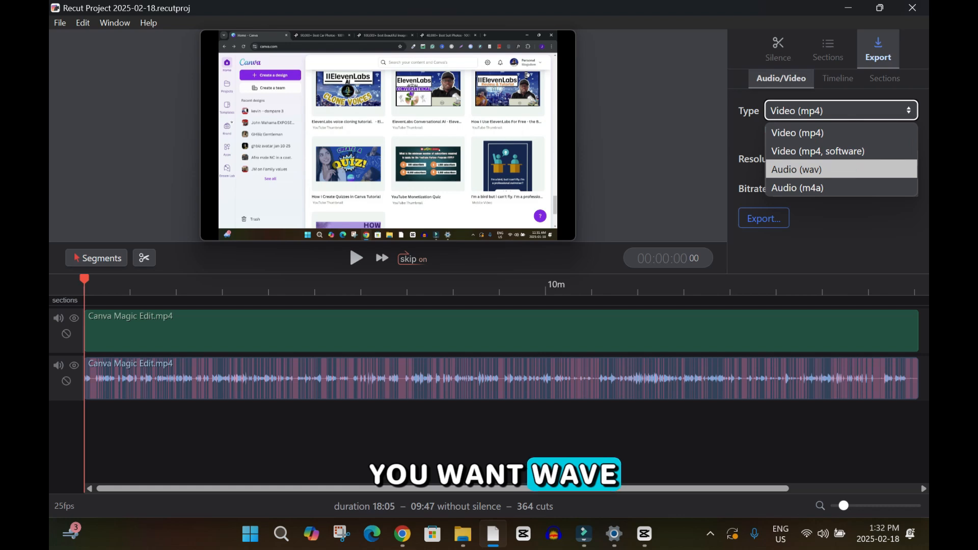
key(Escape)
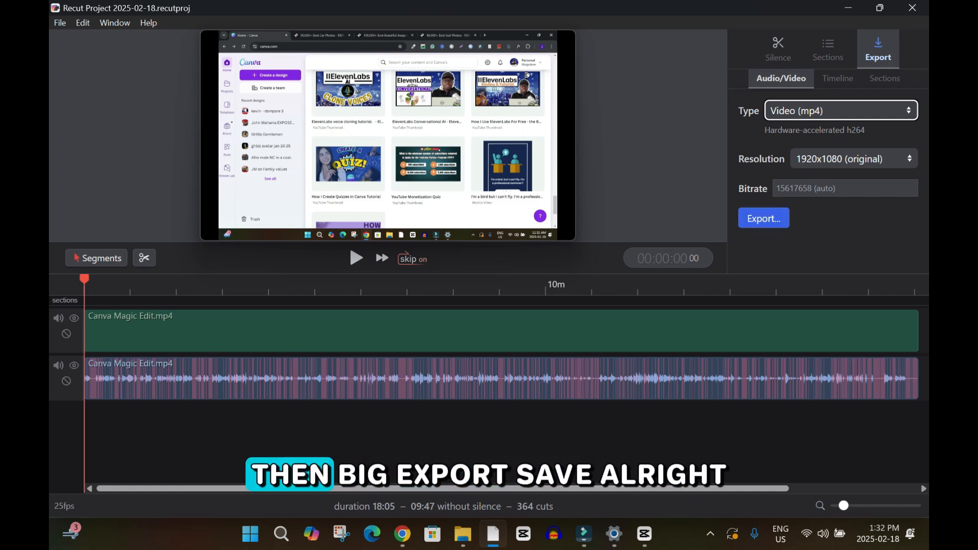
click(764, 218)
click(373, 334)
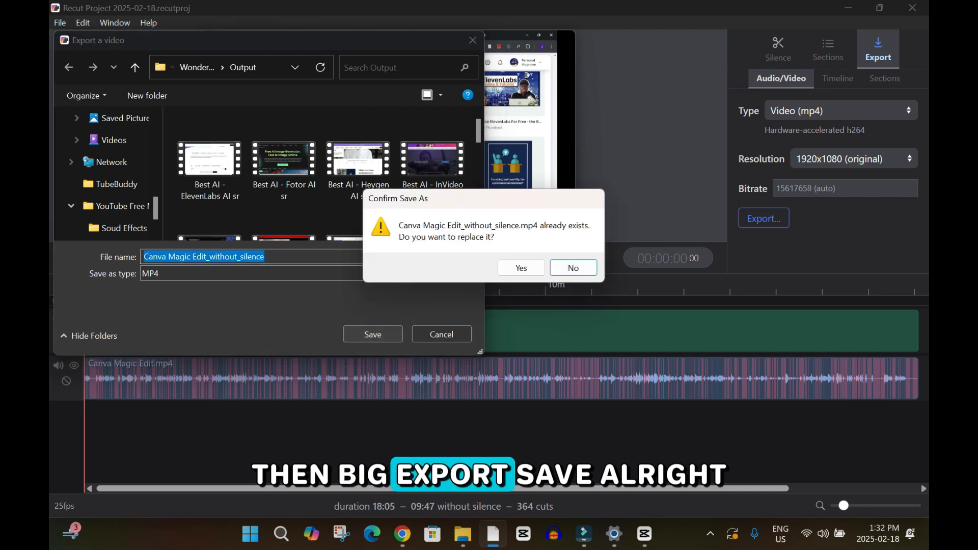
click(521, 267)
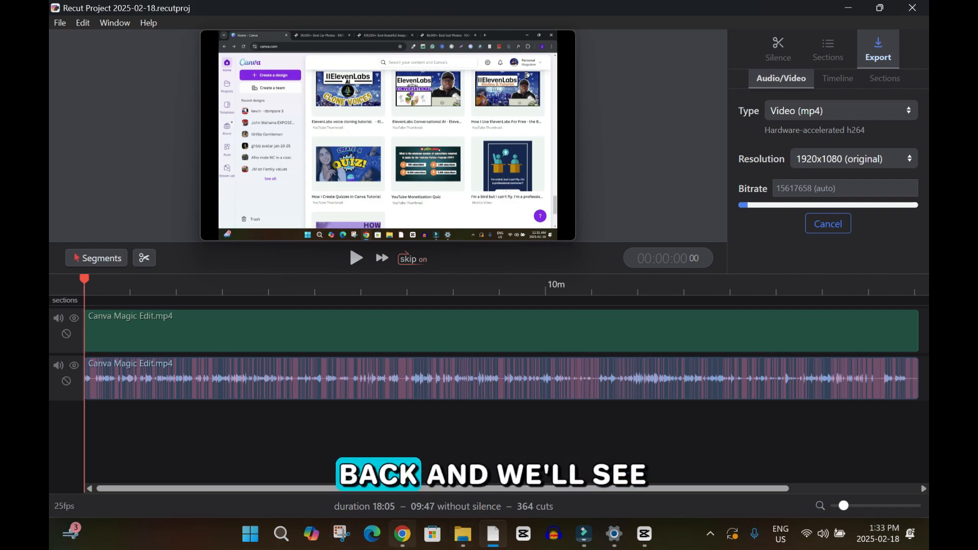
- Switch to Chrome and look through the Recut website
click(402, 533)
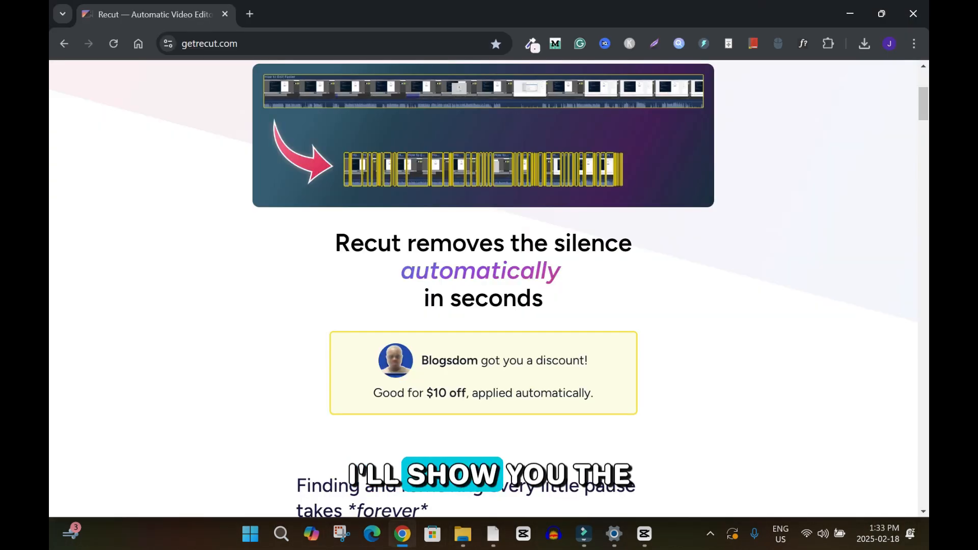
scroll(483, 286, down, 18)
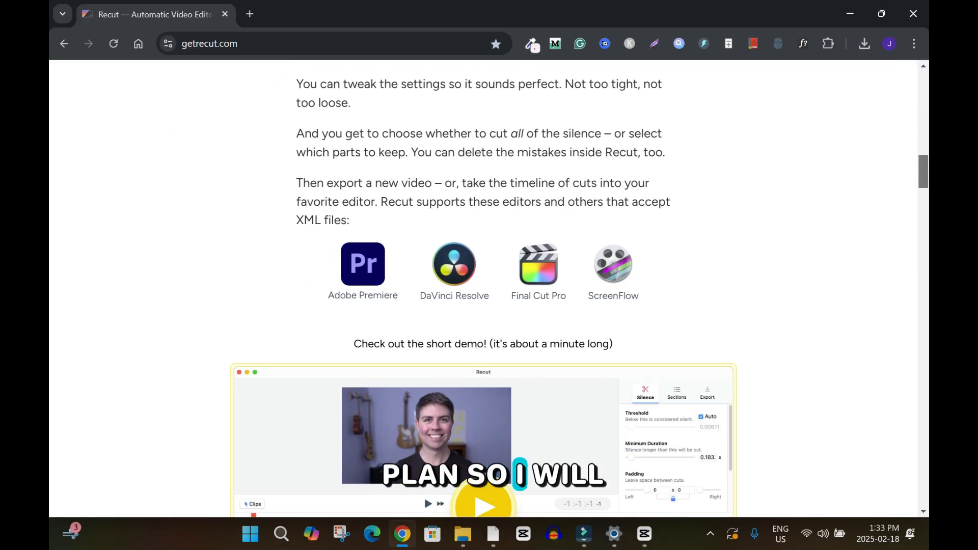
scroll(489, 285, down, 15)
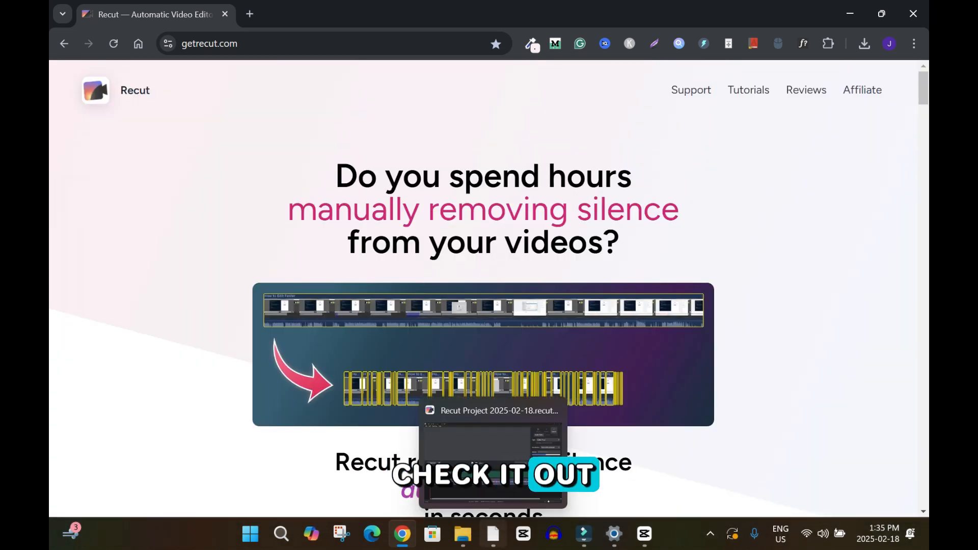
- Return to Recut, locate the exported Canva Magic Edit_without_silence video and preview it in Media Player
click(493, 534)
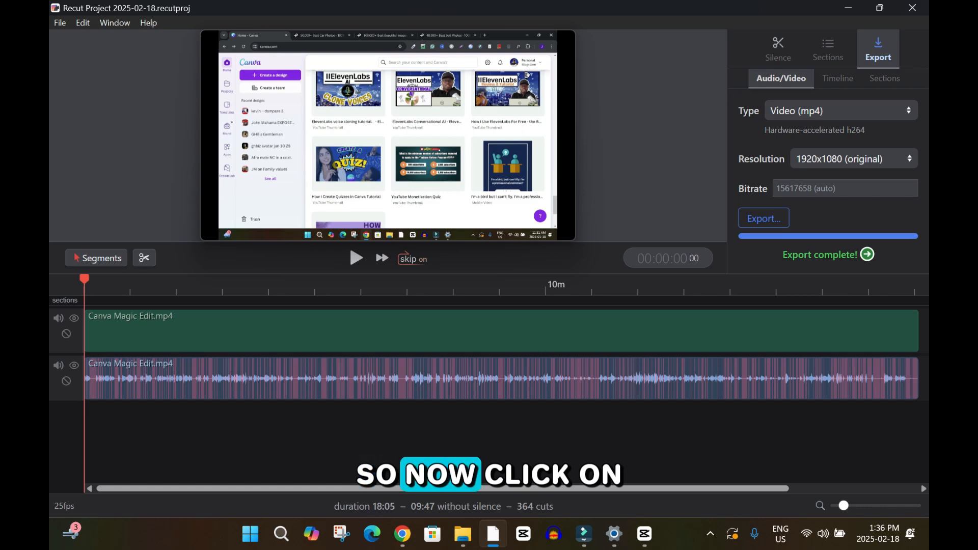
click(868, 255)
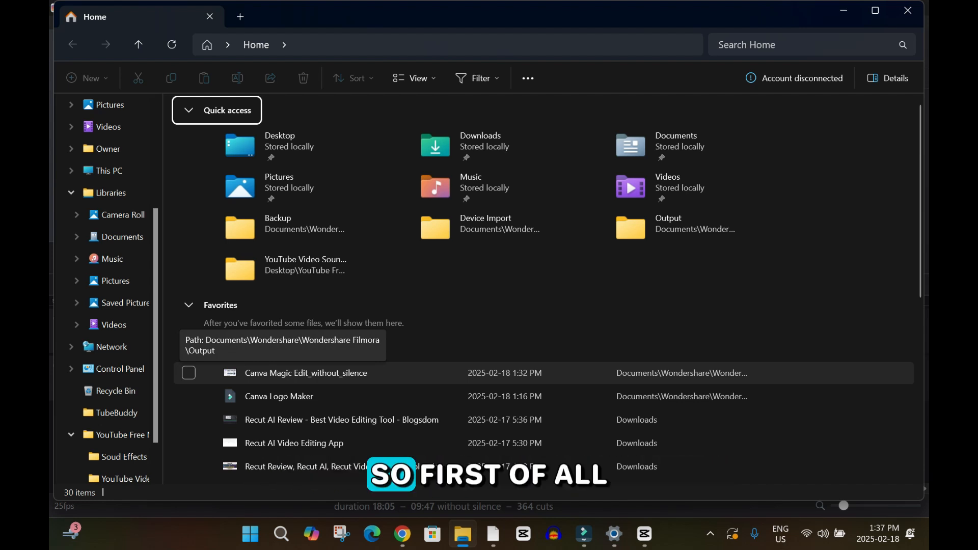
double_click(306, 372)
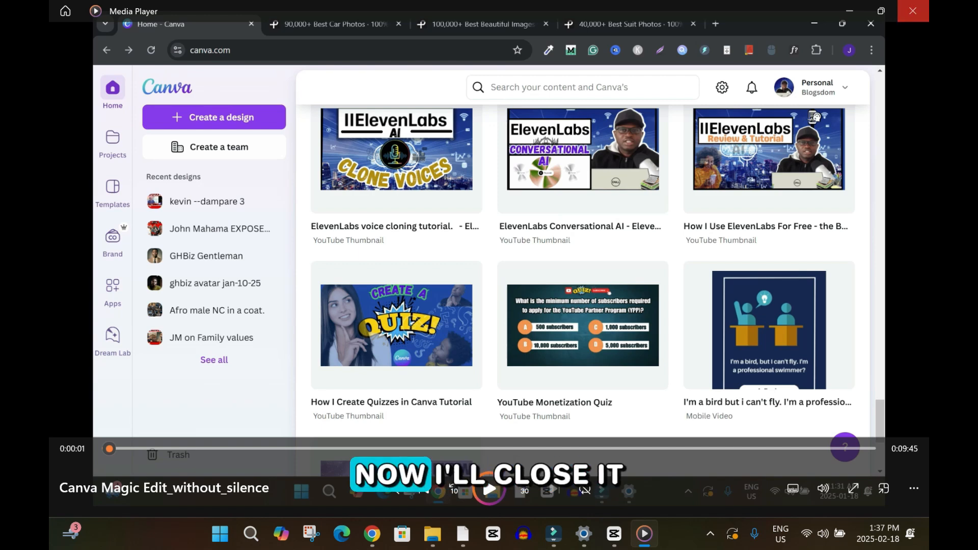
click(913, 10)
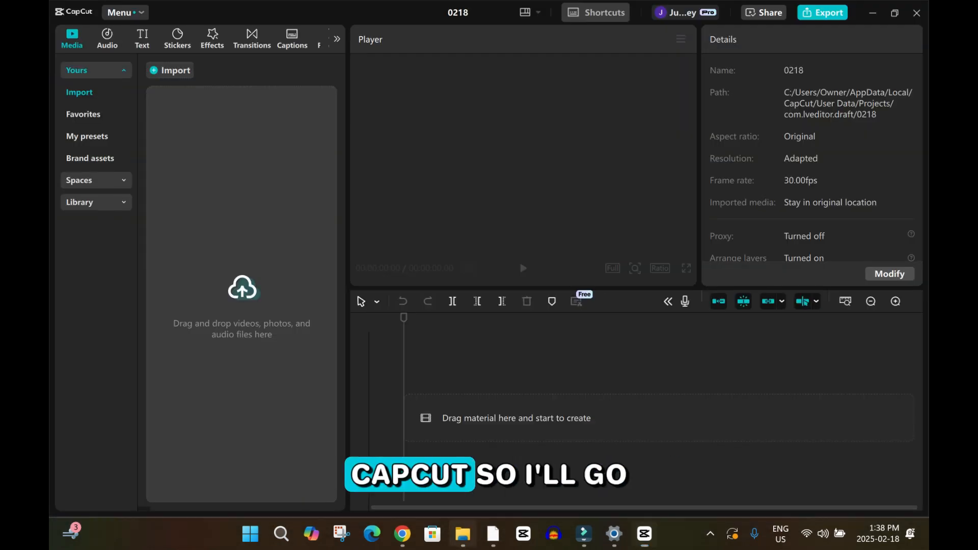
- Add Canva Magic Edit_without_silence from File Explorer to the empty CapCut timeline and dismiss the split scene tip
key(alt+Tab)
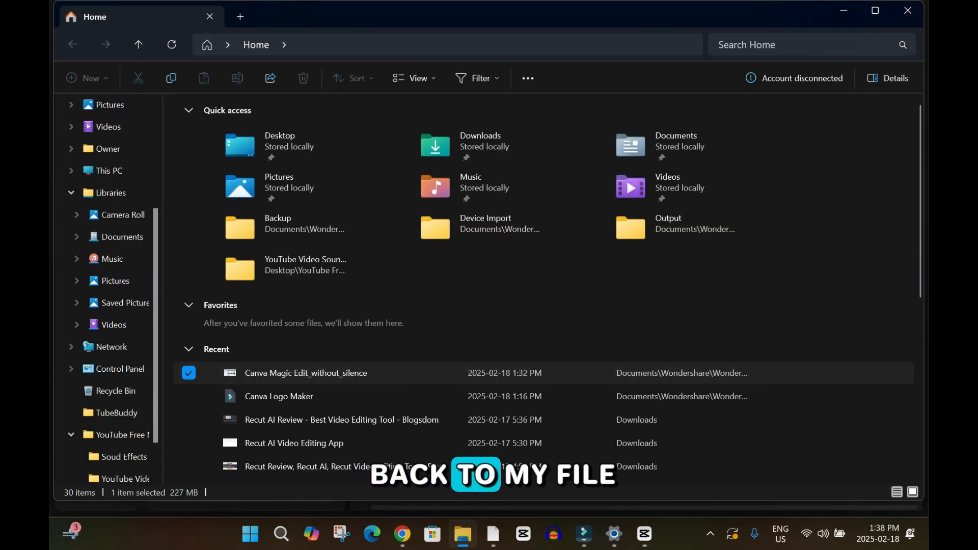
drag(448, 373, 407, 415)
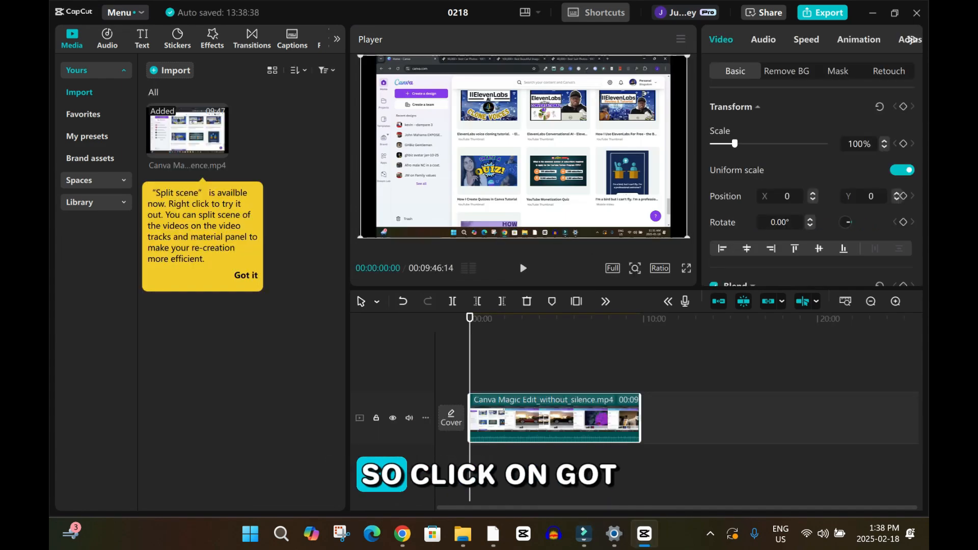
click(246, 275)
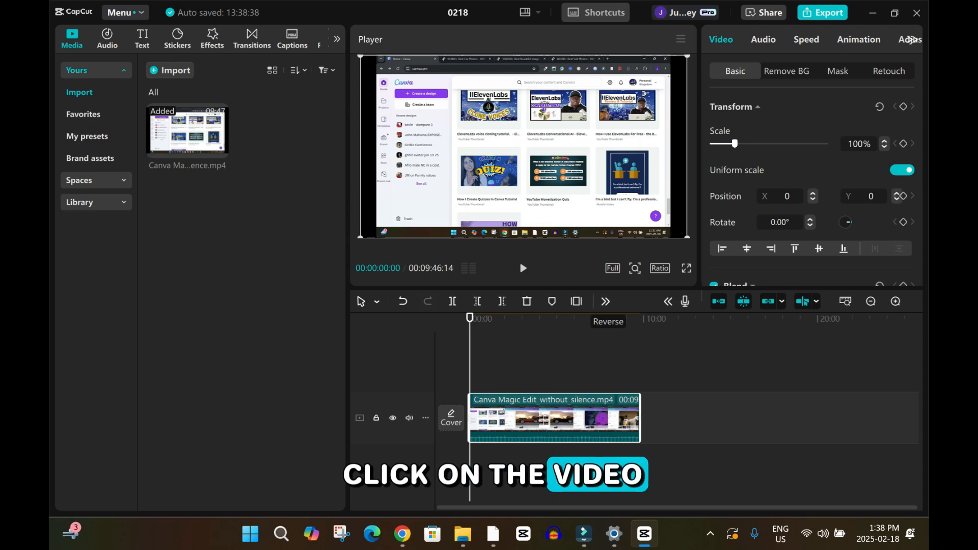
- Generate a transcript of the timeline clip and remove all identified filler words, repetitions and pauses
click(606, 301)
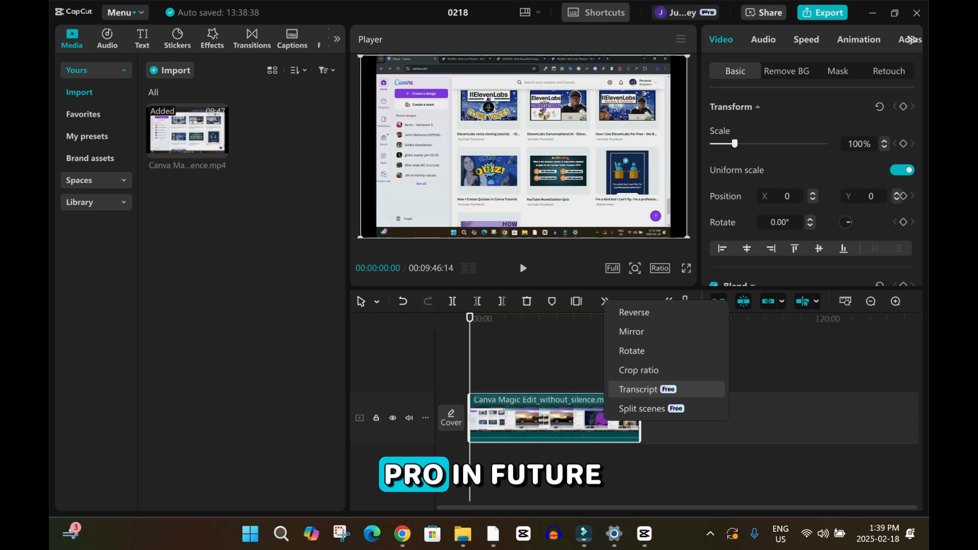
click(643, 389)
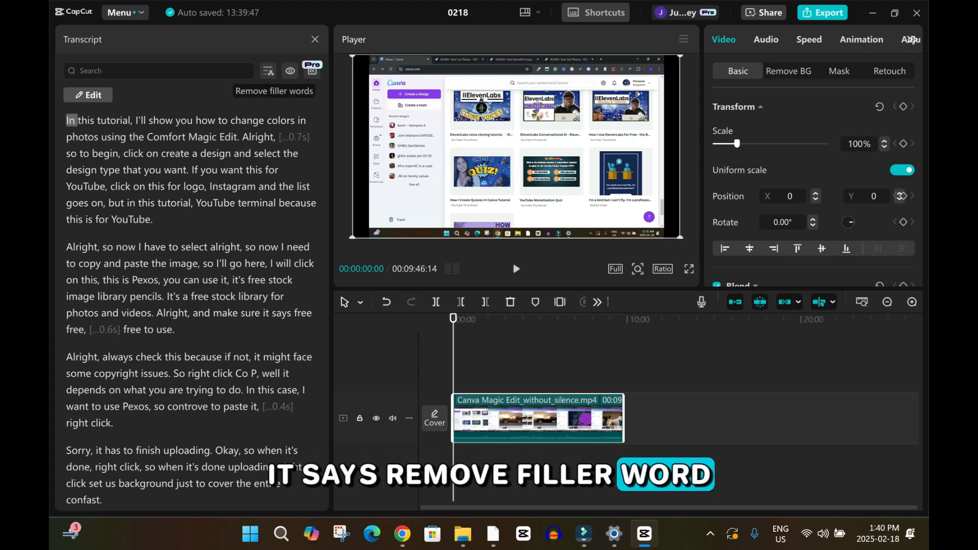
click(268, 70)
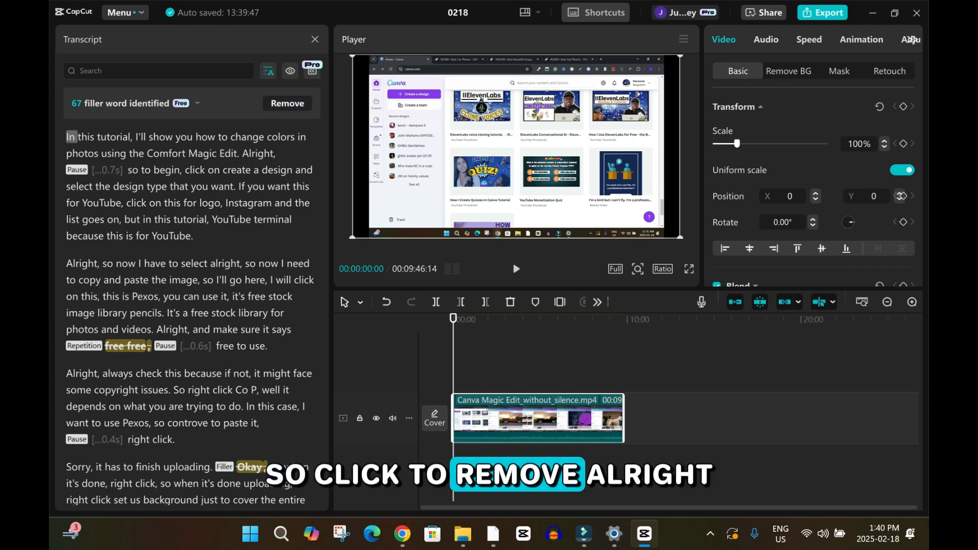
click(287, 103)
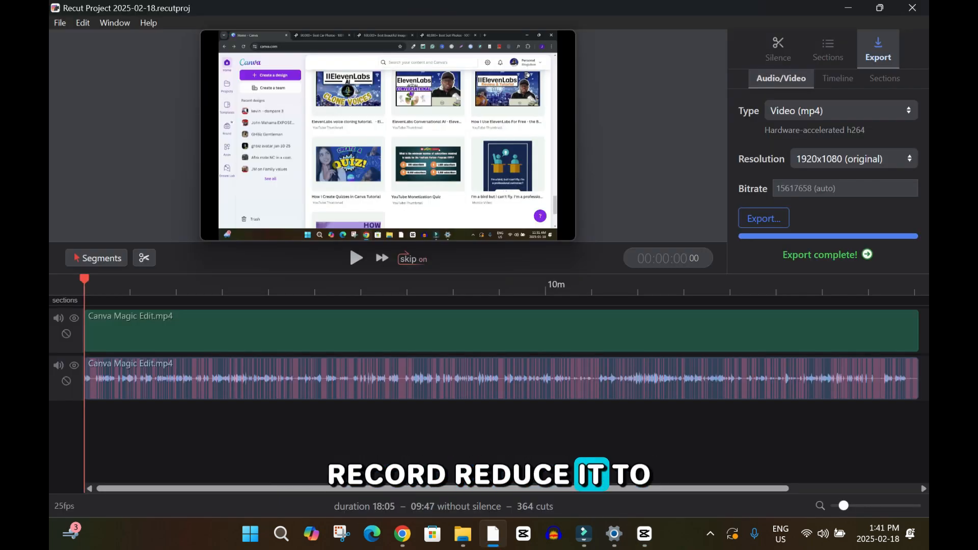
- Compare the video's duration in Recut with the shortened duration in the CapCut project
mouse_move(493, 533)
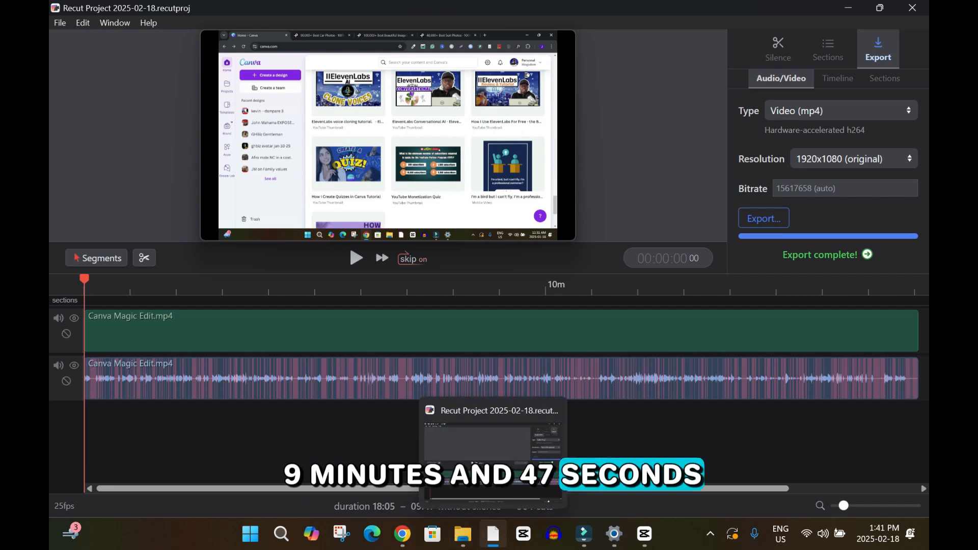
click(644, 534)
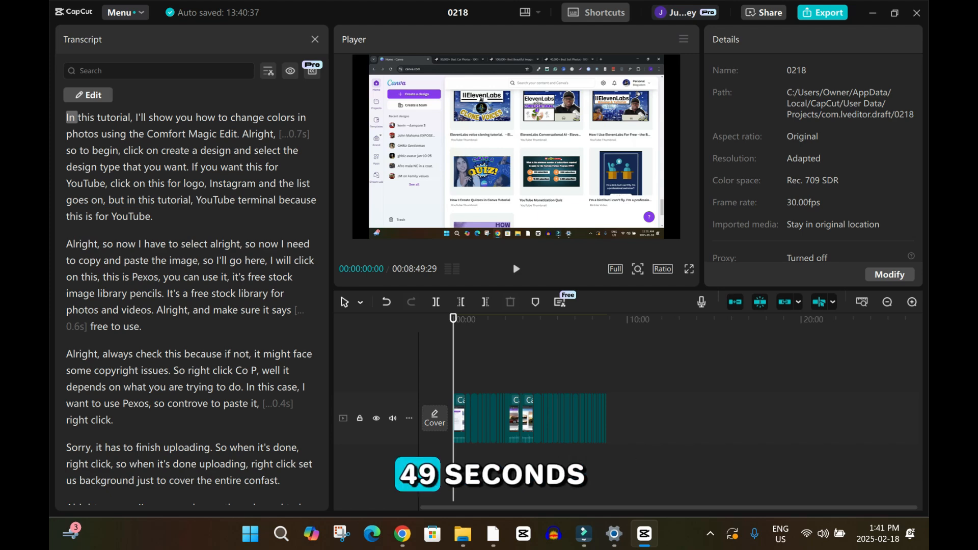
- Play the opening of the video and delete "Alright, so to begin," with its pause from the first transcript paragraph
click(912, 302)
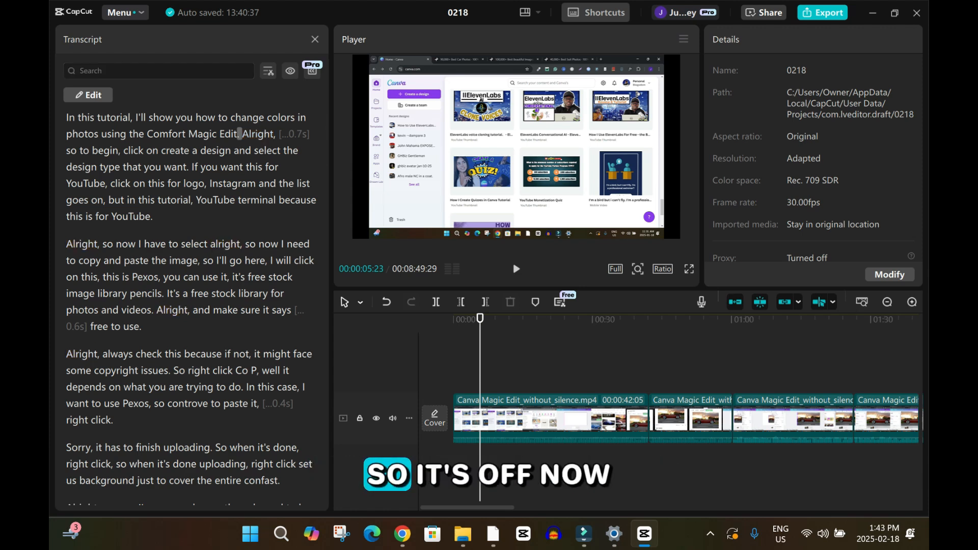
click(72, 118)
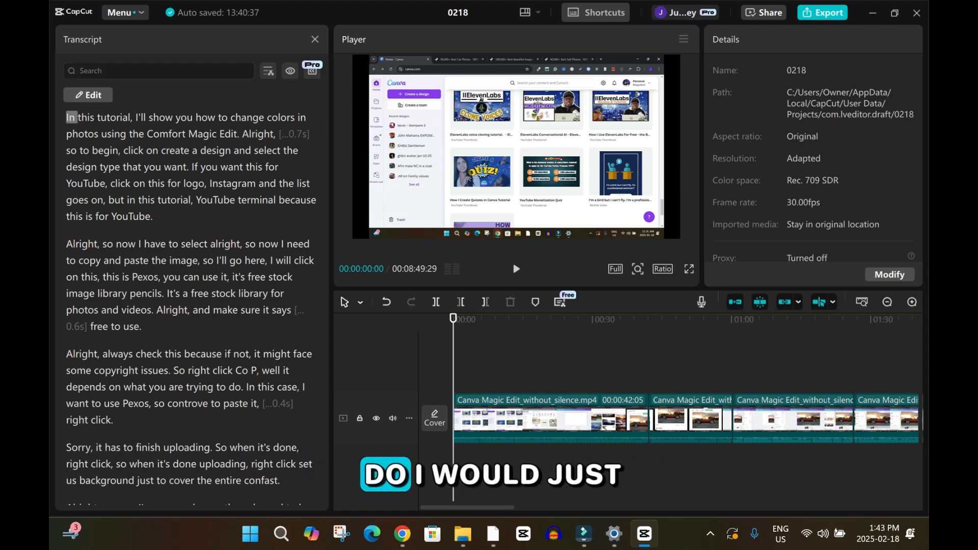
key(space)
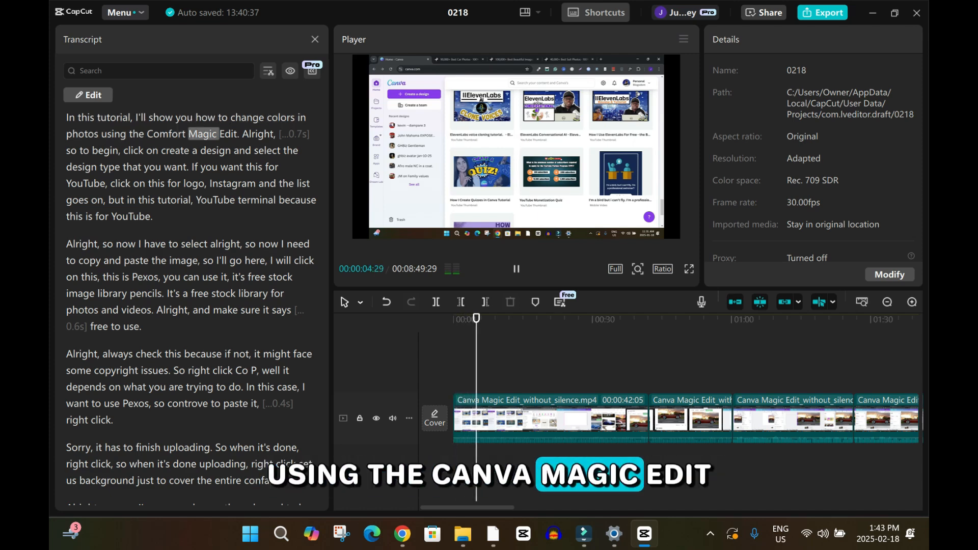
key(space)
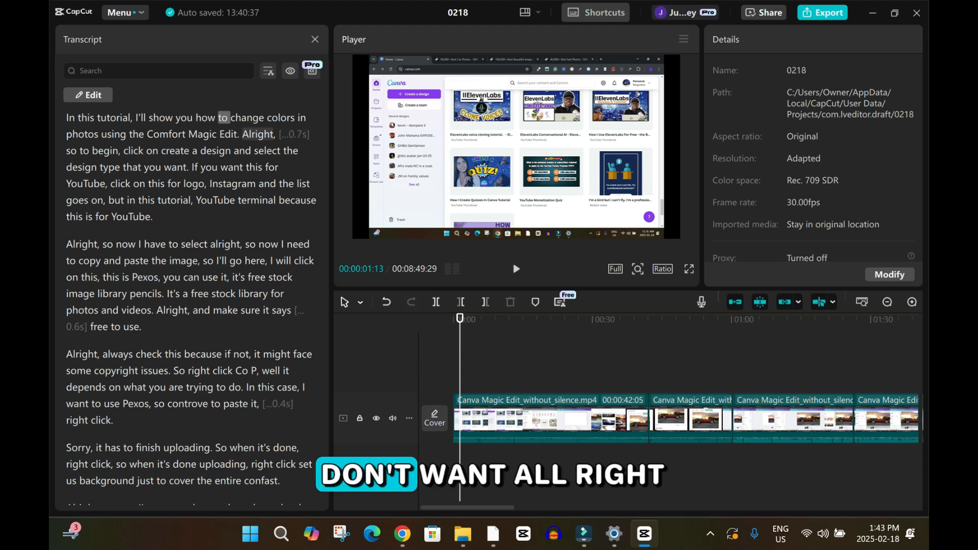
drag(246, 134, 119, 152)
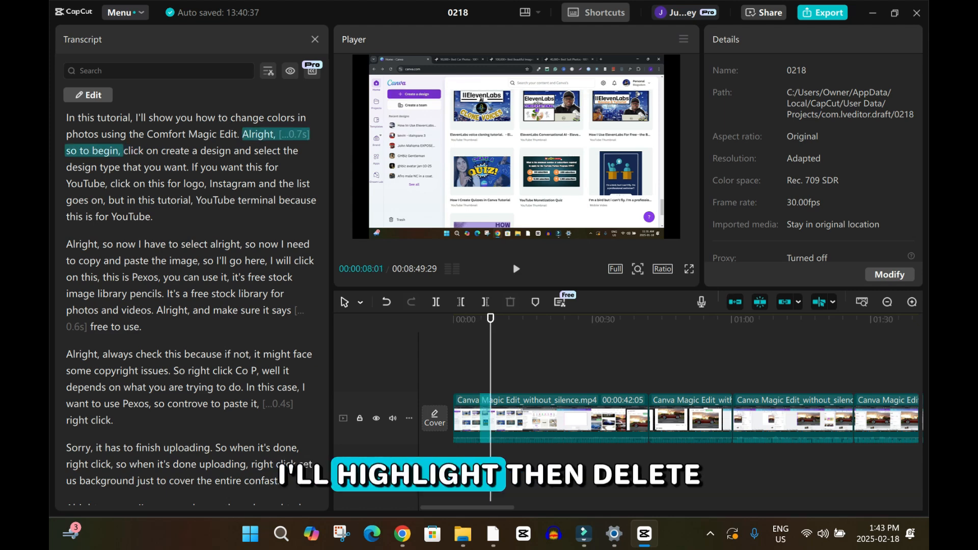
key(Delete)
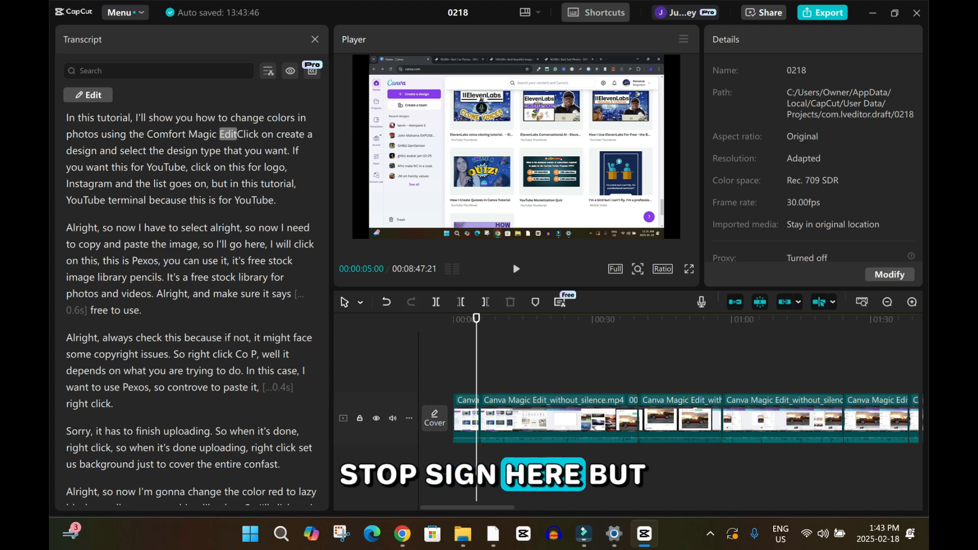
- Undo the deletion of "Alright, so to begin," and its pause in the first transcript paragraph
click(167, 134)
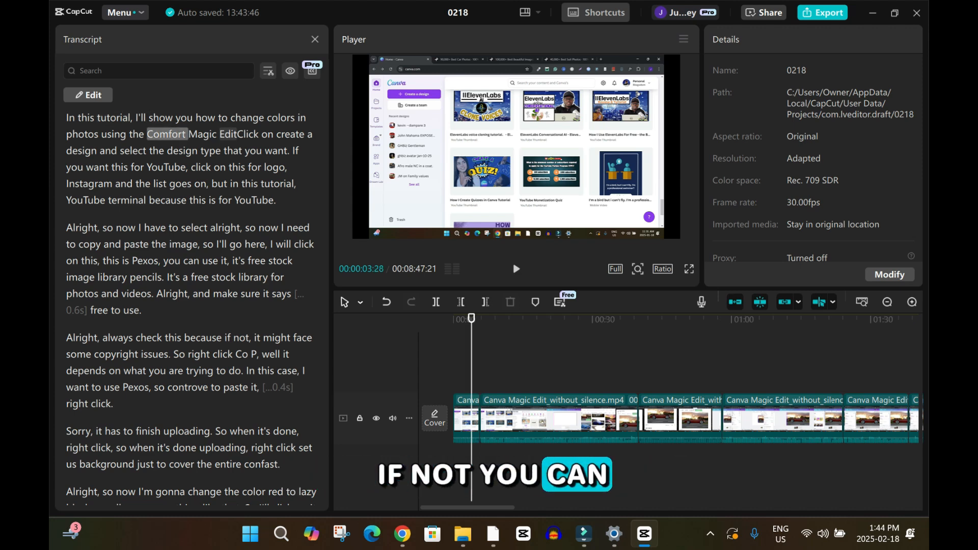
key(ctrl+z)
key(ctrl+z)
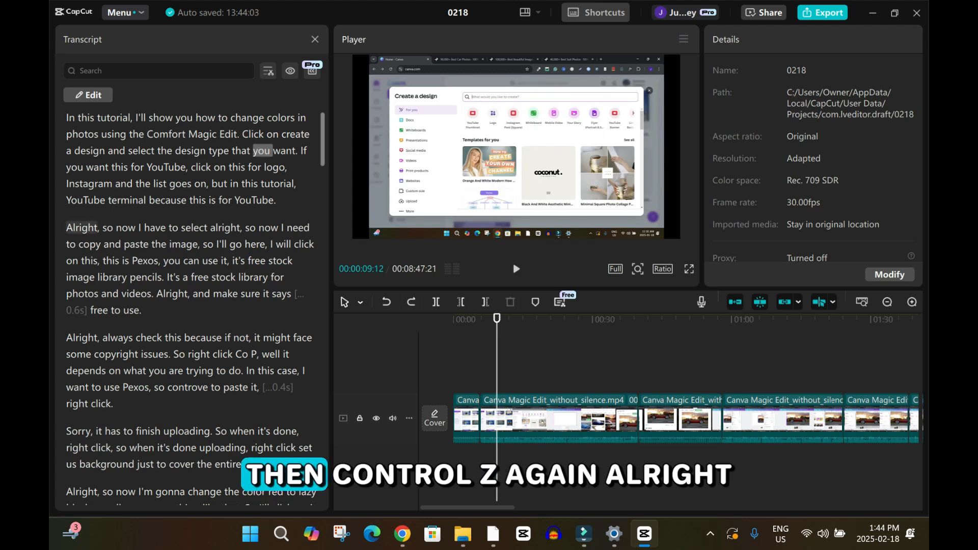
key(ctrl+z)
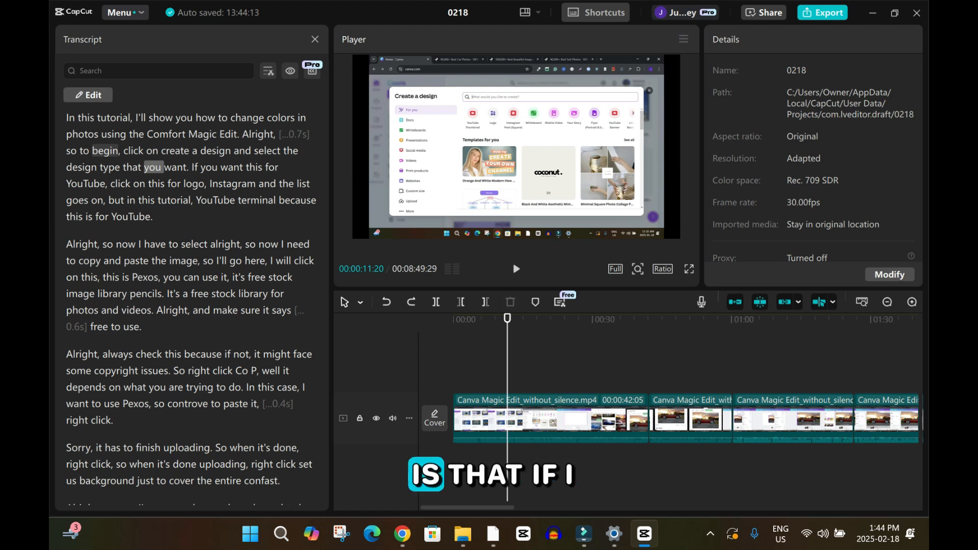
- Remove the 0.7 s pause and "so to begin," from the first transcript paragraph, keeping the word "Alright"
click(106, 150)
drag(279, 134, 242, 133)
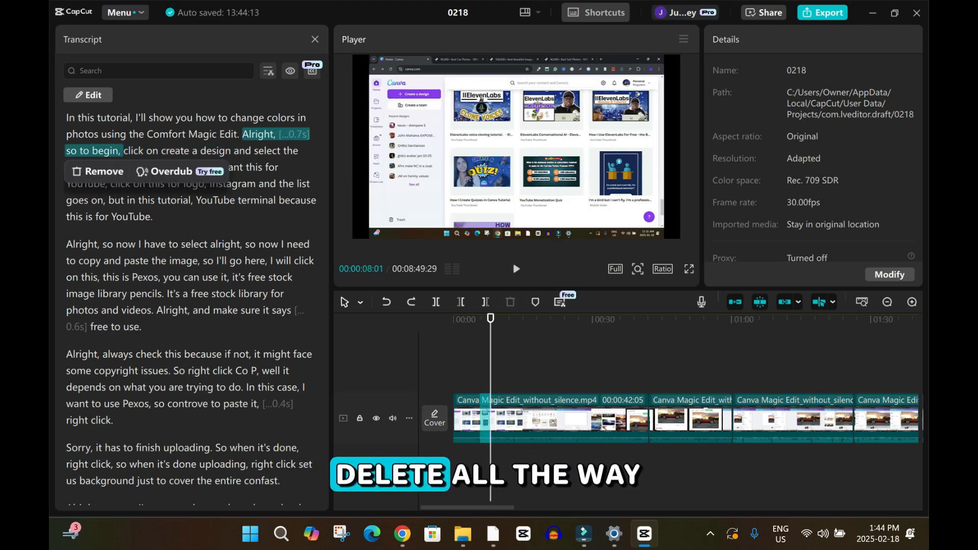
key(Escape)
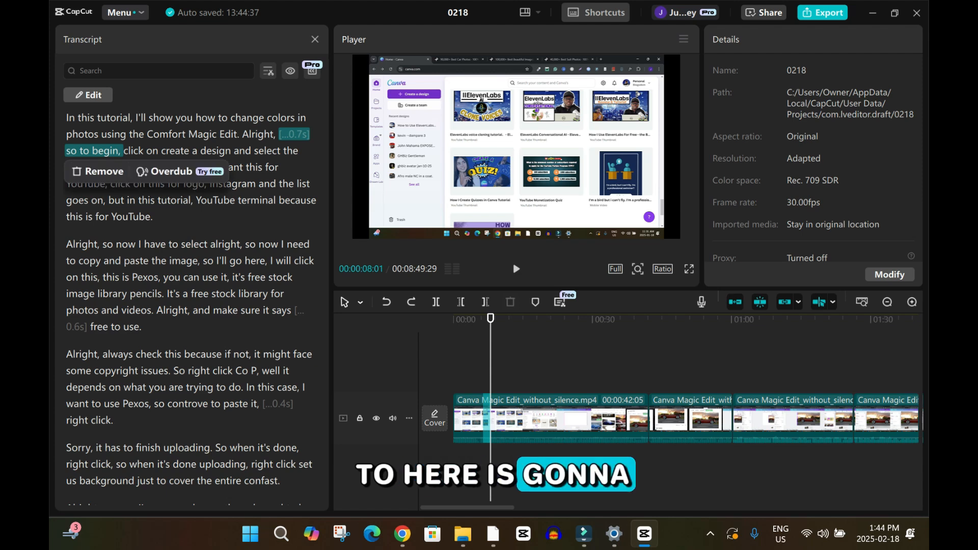
click(114, 168)
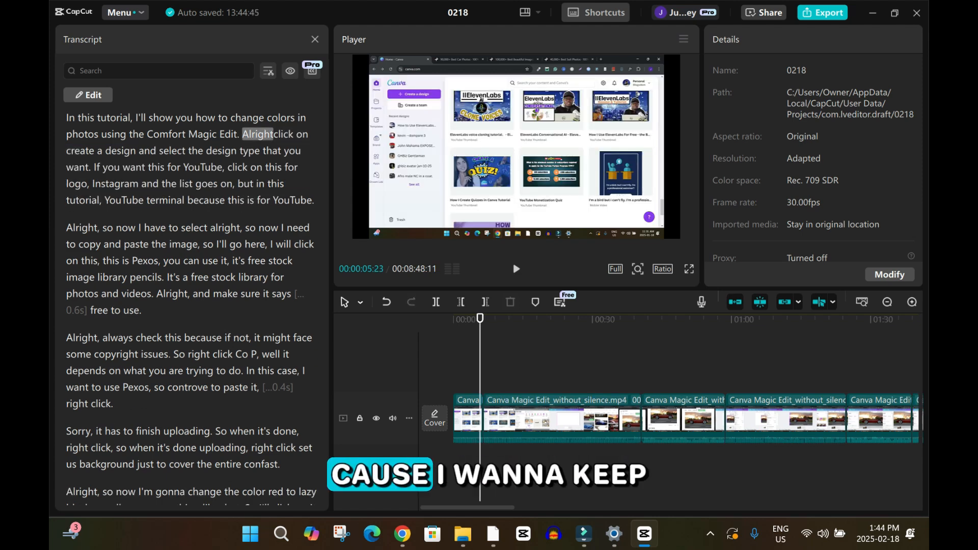
- Replay the video from "using" in the first transcript paragraph to check the cut after "Alright"
click(302, 134)
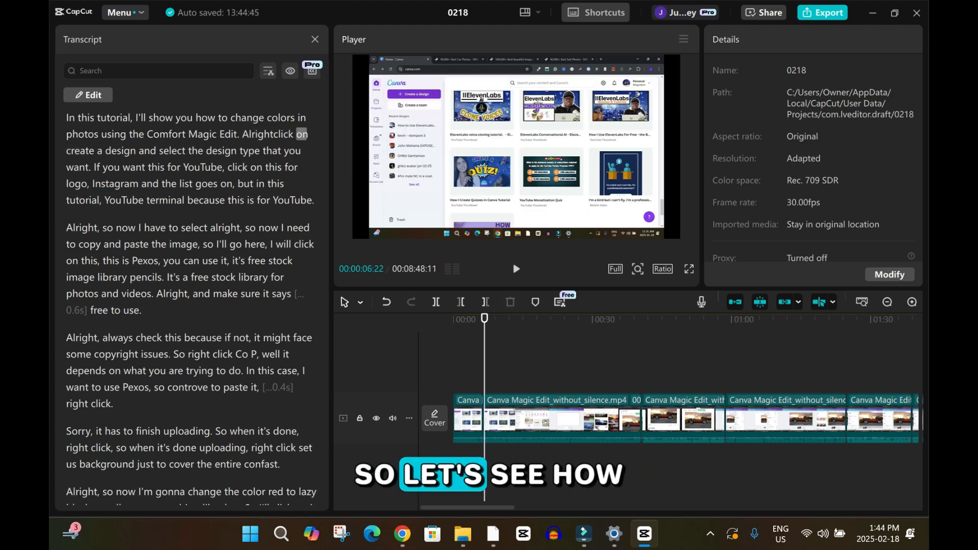
click(114, 134)
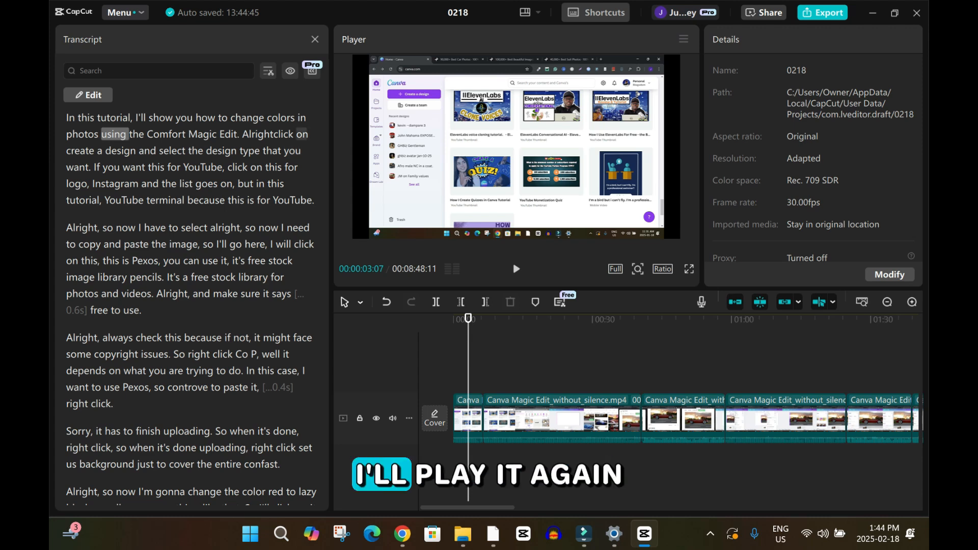
key(space)
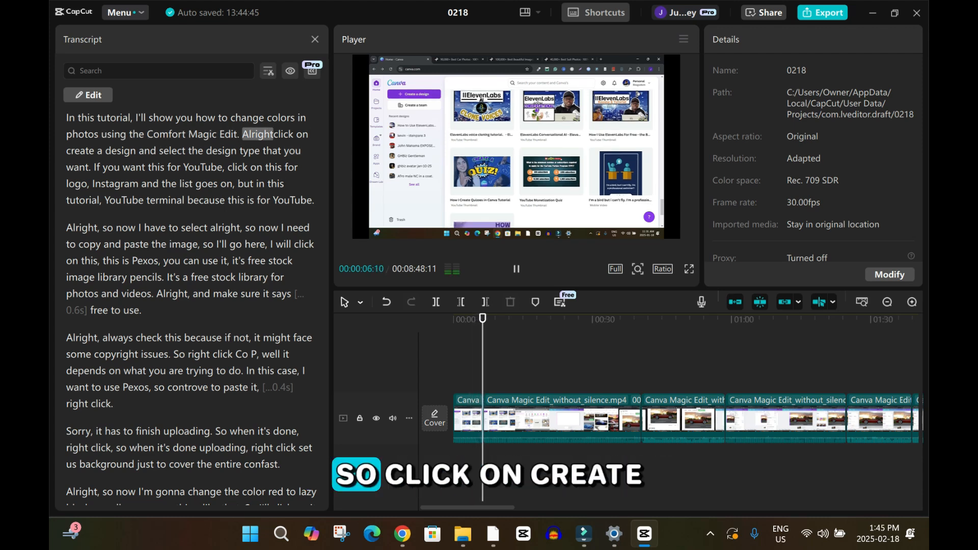
key(space)
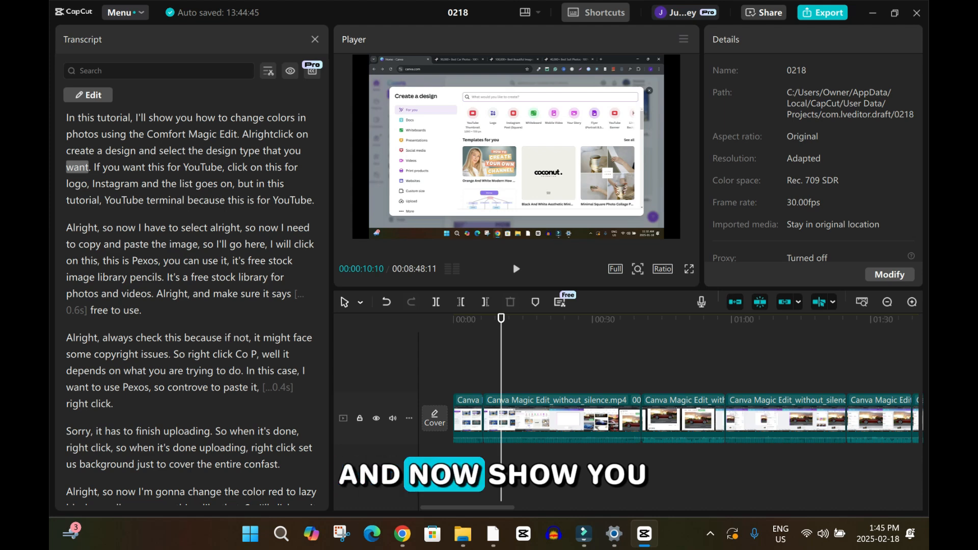
- Play on to the third transcript paragraph, delete "well it depends on what you are trying to do." and play past the cut
key(space)
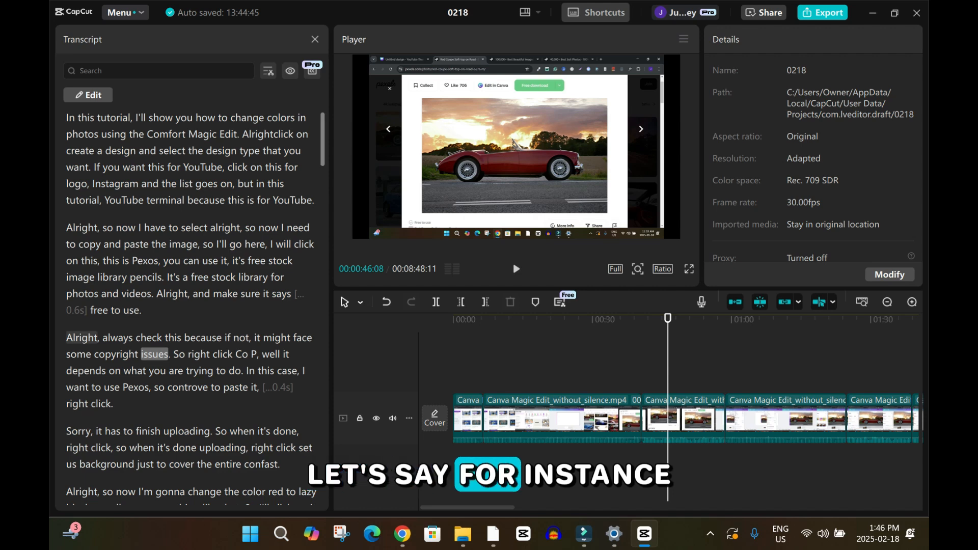
key(space)
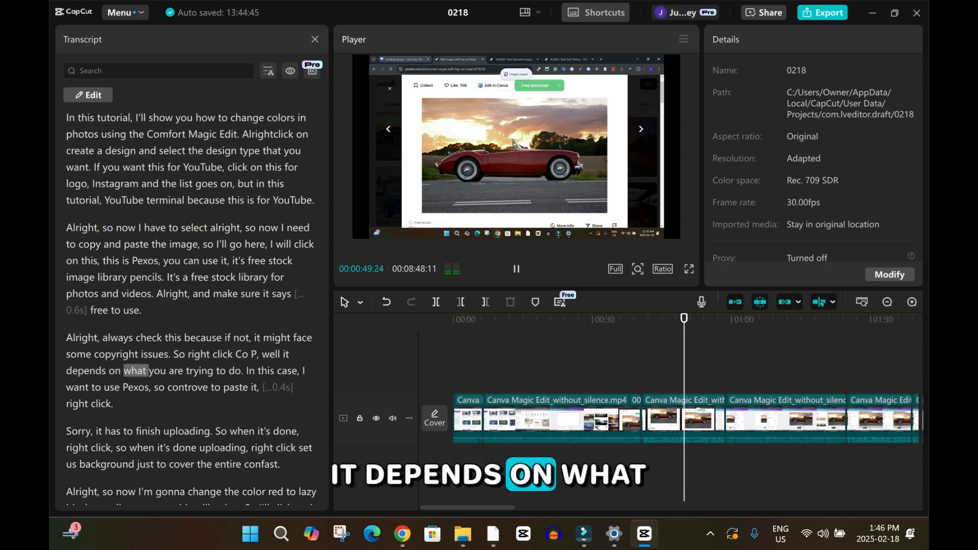
key(space)
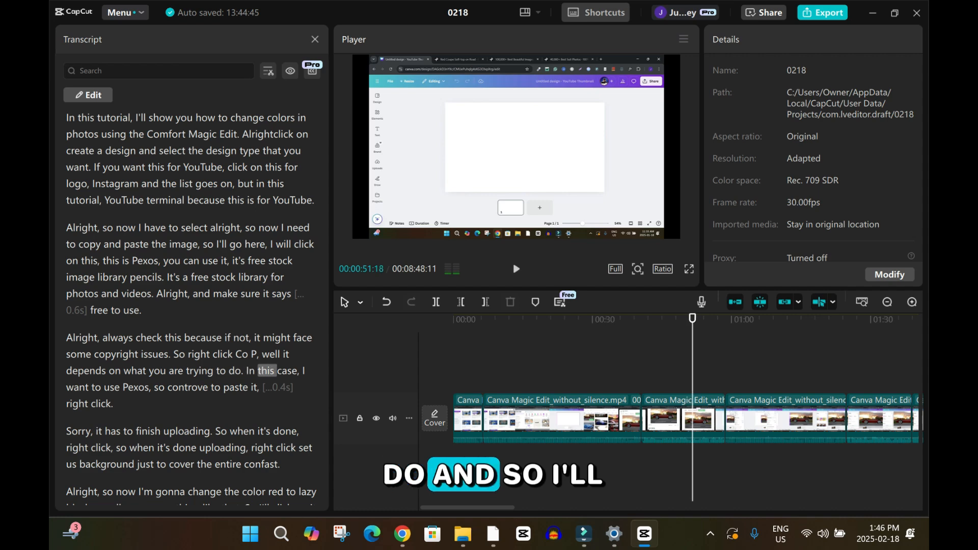
drag(262, 354, 245, 370)
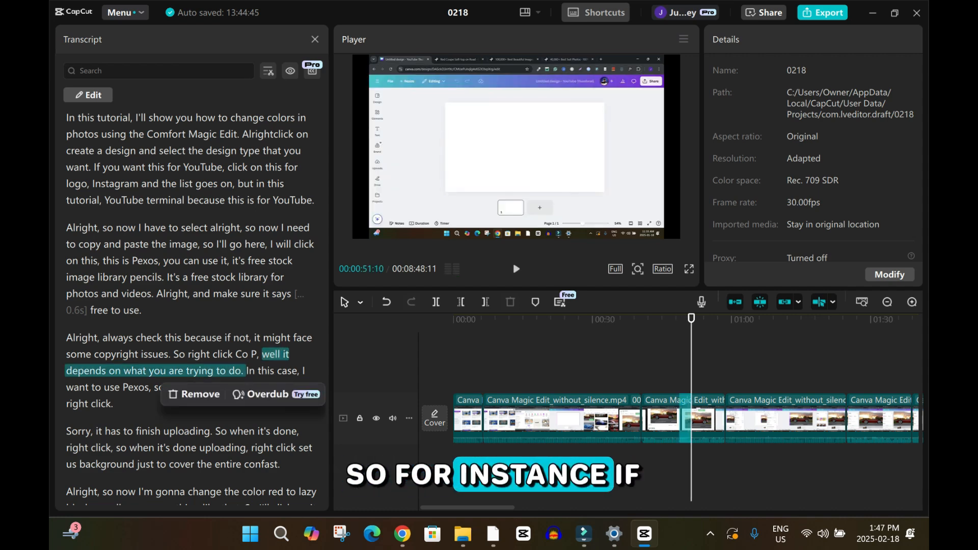
key(Delete)
key(space)
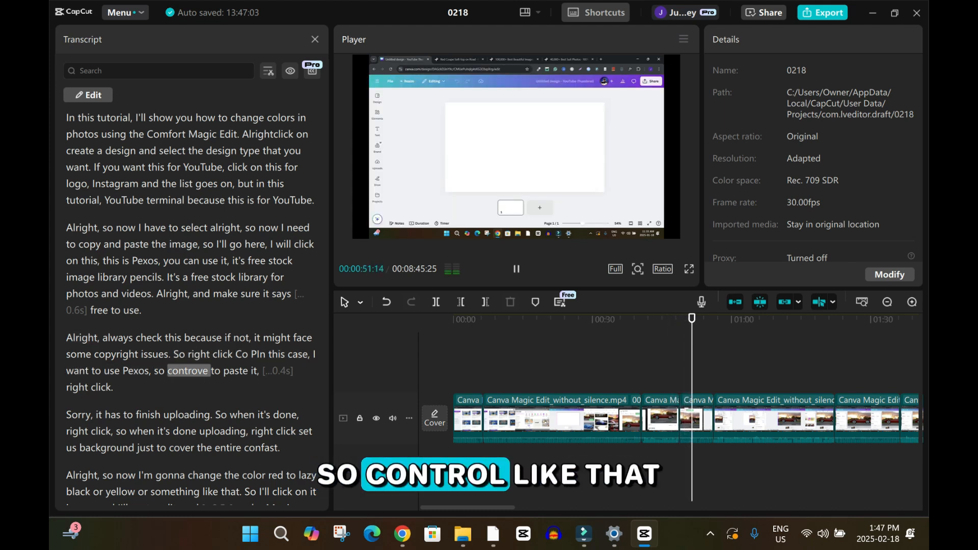
key(space)
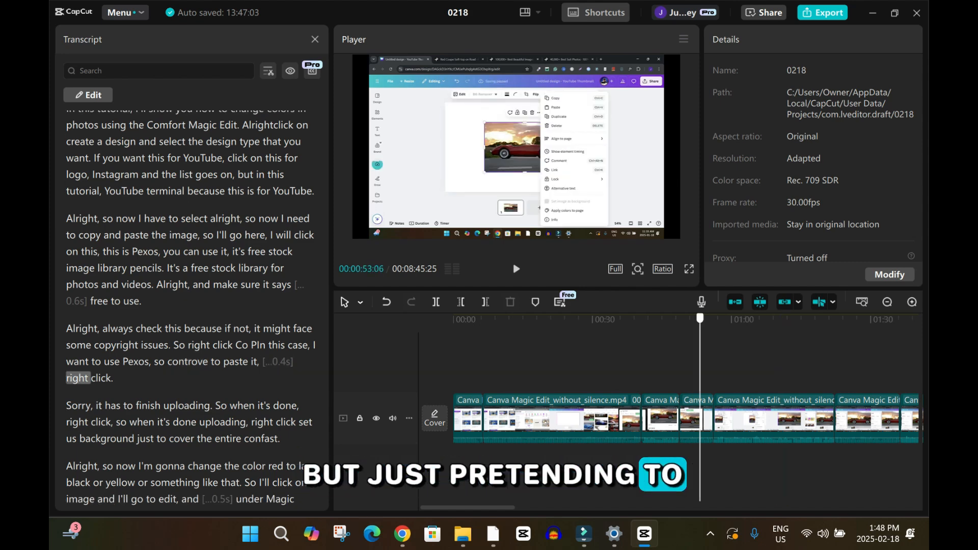
- Return the playhead to the start of the timeline, close the transcript and open the caption templates
drag(700, 319, 453, 319)
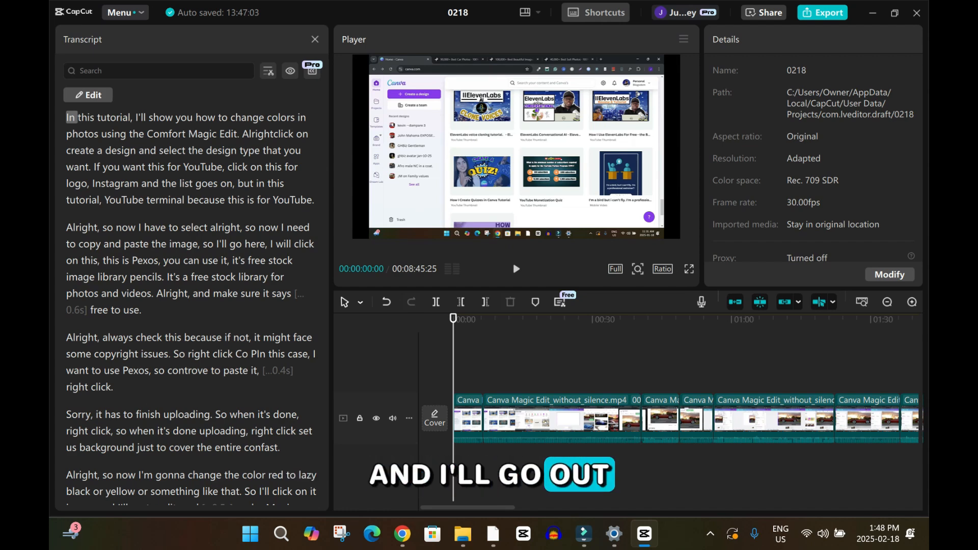
click(315, 40)
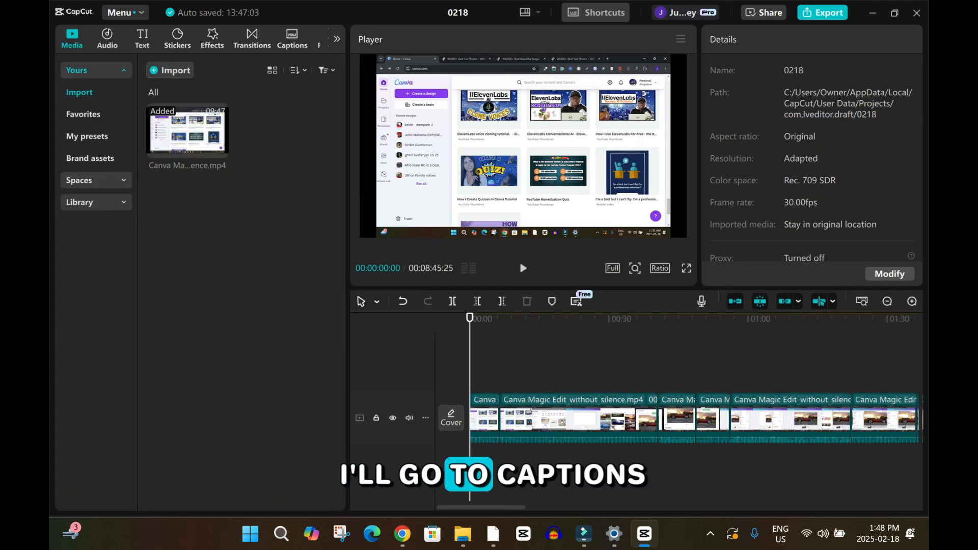
click(292, 40)
click(96, 136)
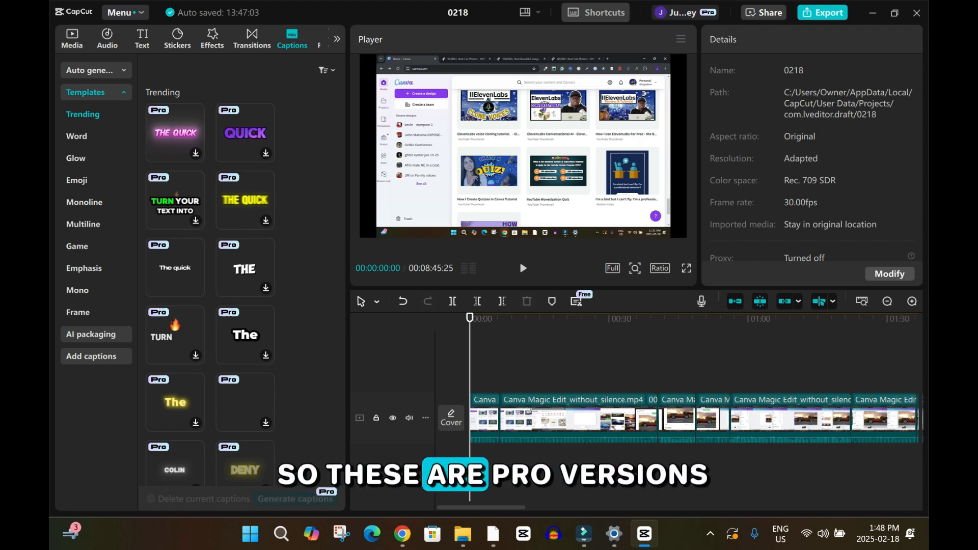
- Browse the Trending caption templates for styles that are free to use
click(183, 267)
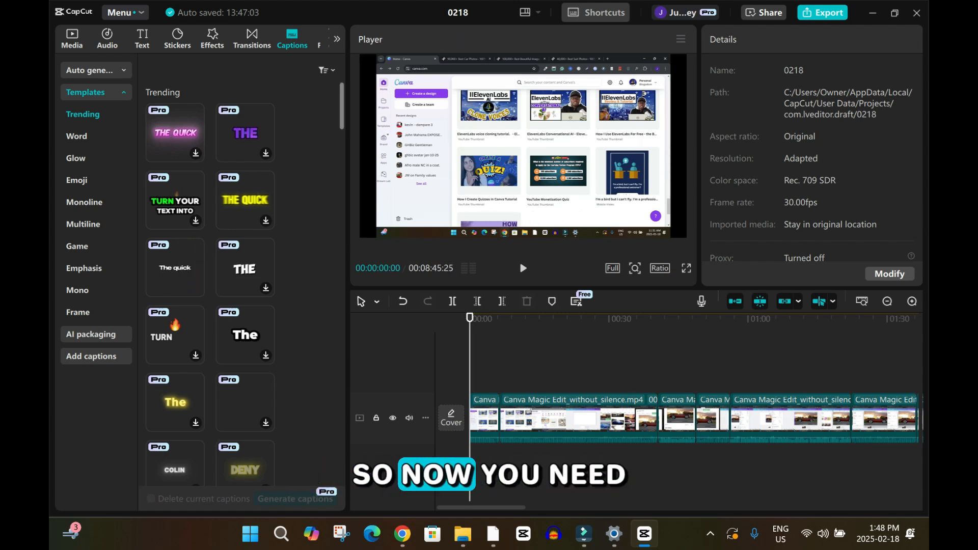
scroll(244, 280, down, 6)
scroll(245, 280, down, 6)
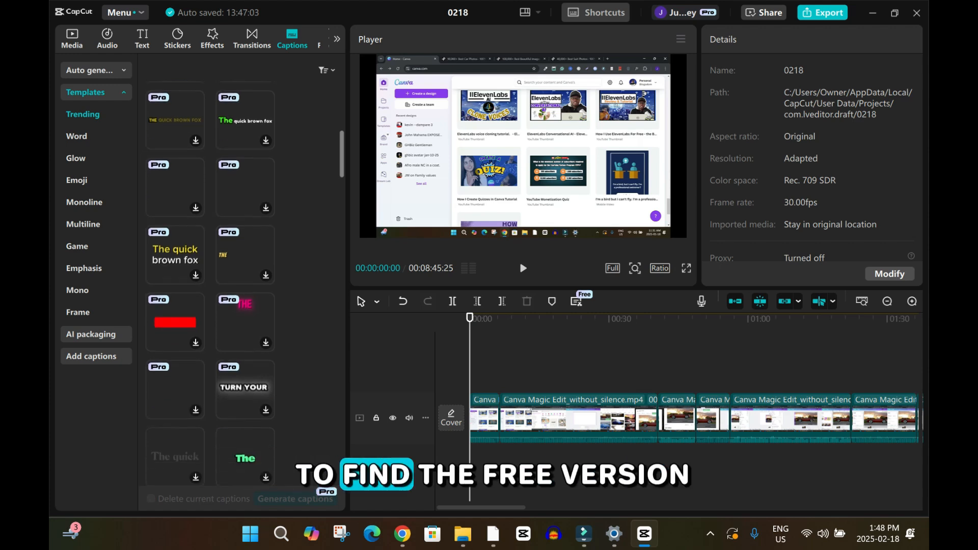
scroll(211, 283, down, 4)
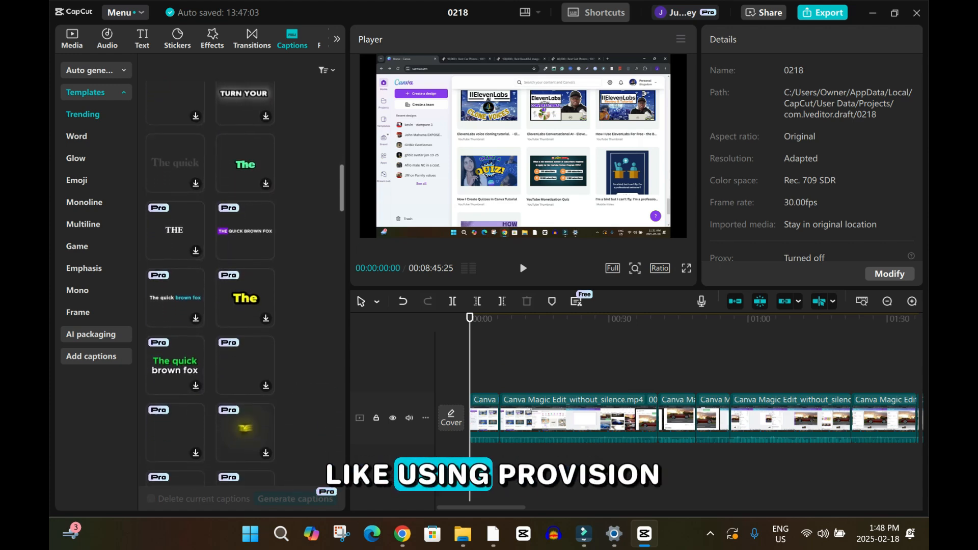
scroll(211, 283, down, 10)
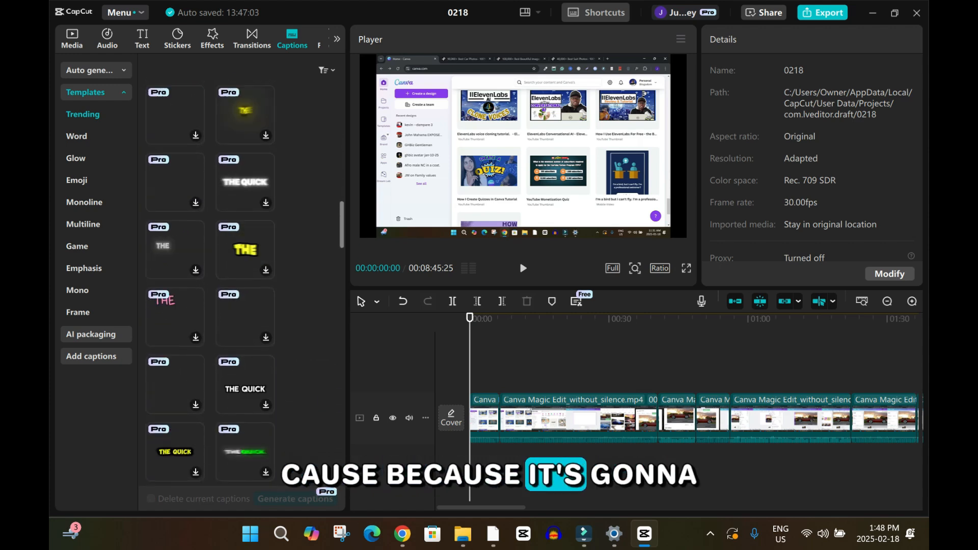
scroll(210, 285, down, 8)
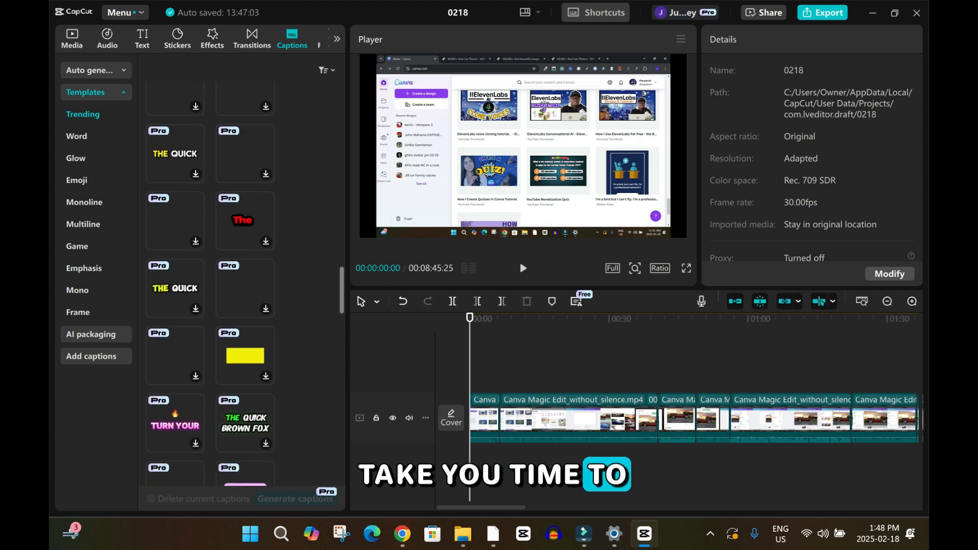
scroll(210, 286, down, 7)
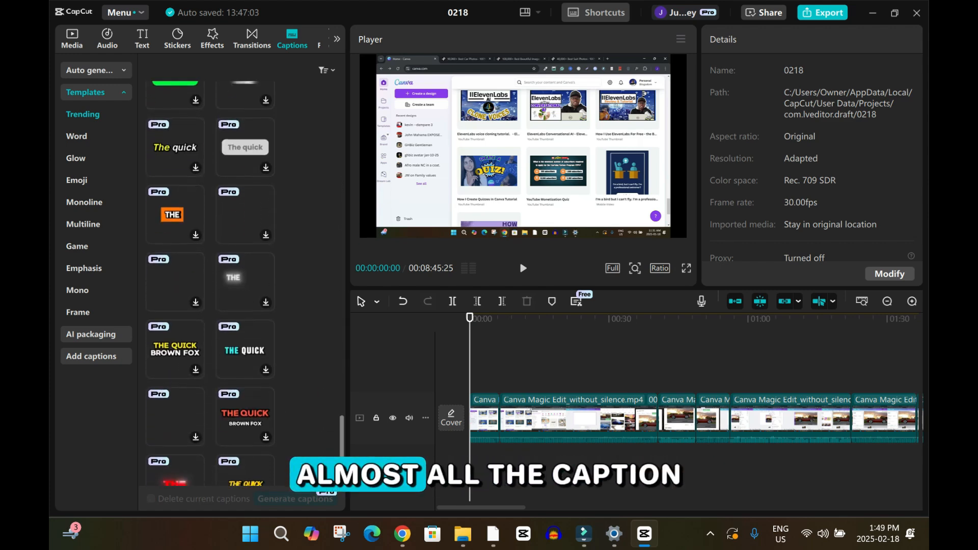
scroll(210, 285, down, 3)
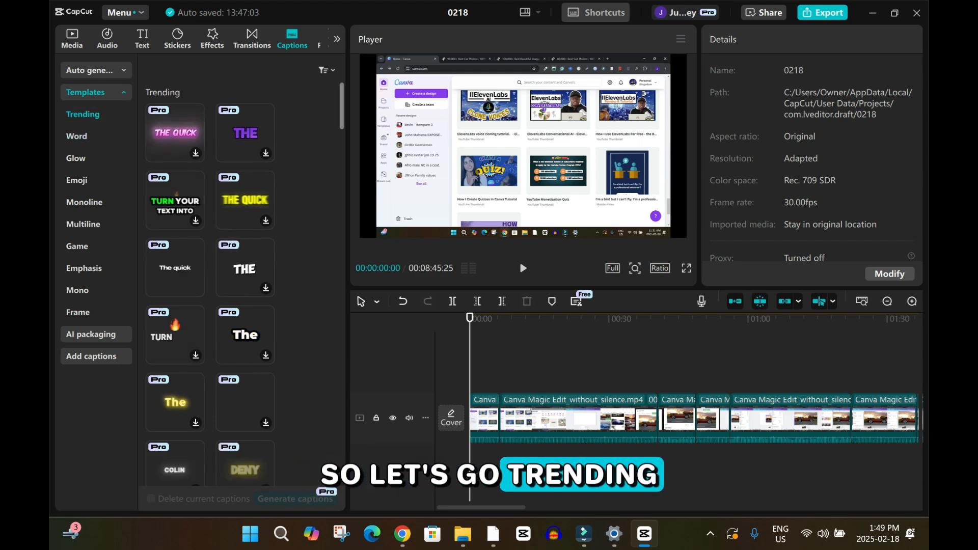
scroll(209, 285, down, 6)
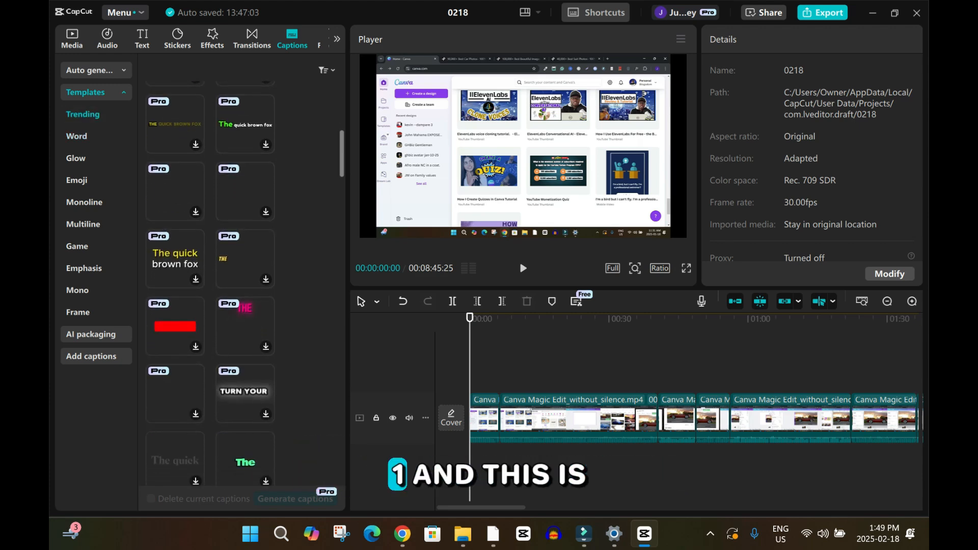
scroll(210, 285, down, 2)
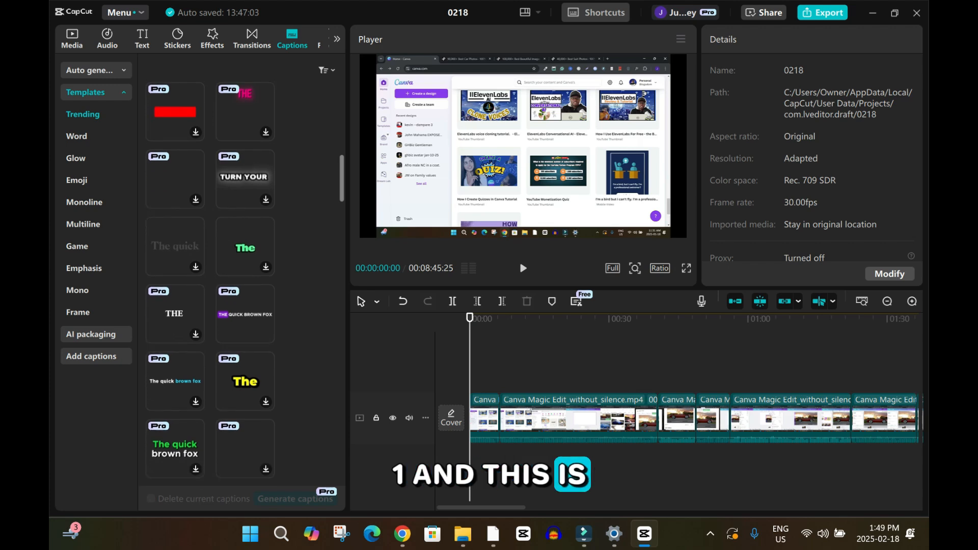
scroll(210, 286, down, 6)
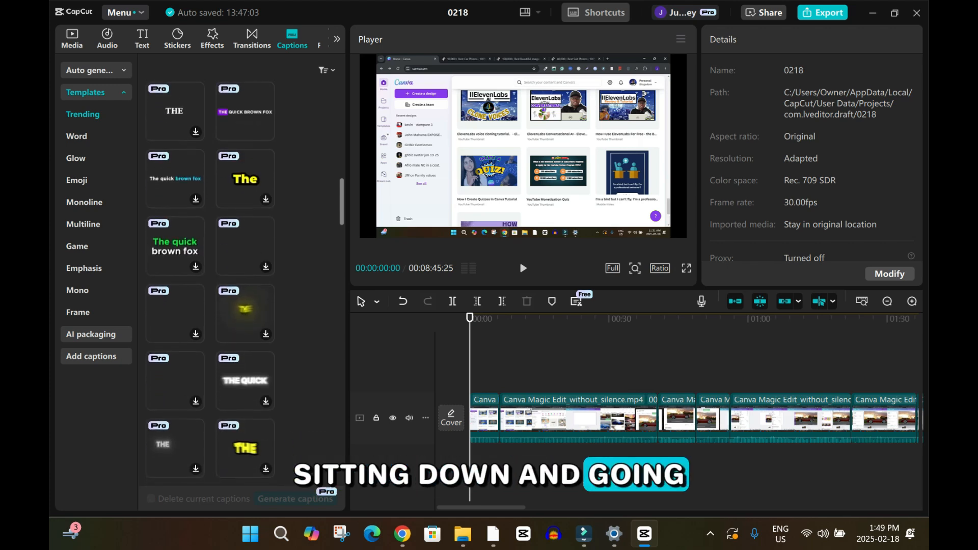
scroll(210, 285, down, 6)
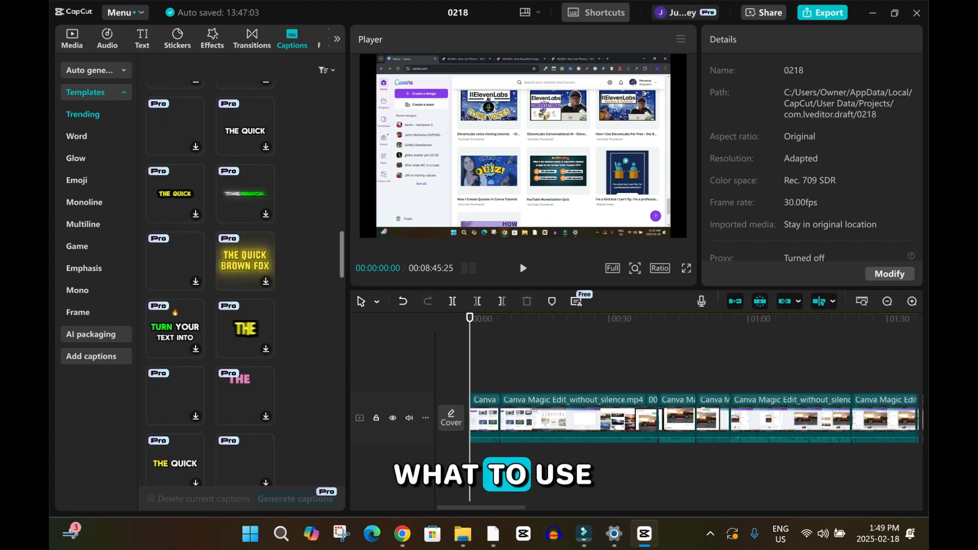
scroll(210, 285, down, 5)
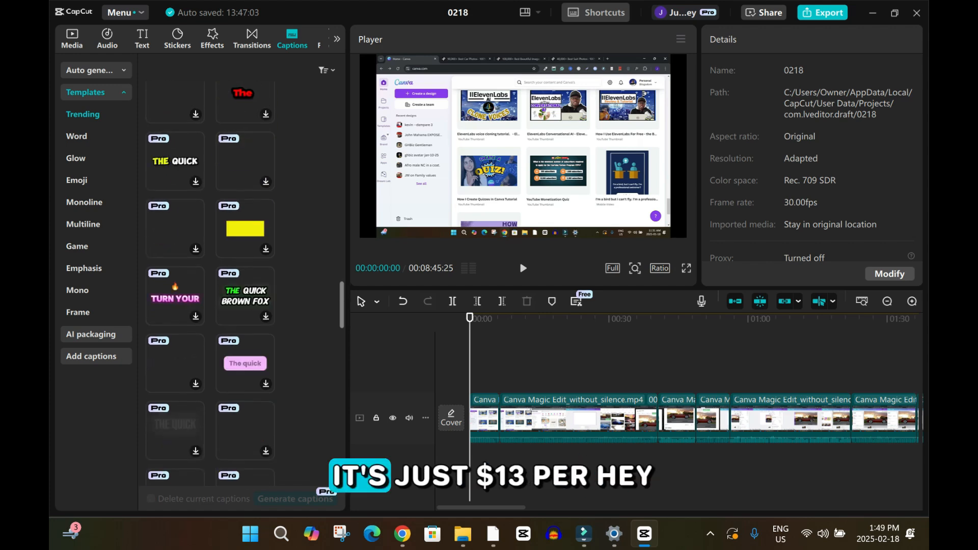
scroll(210, 285, up, 15)
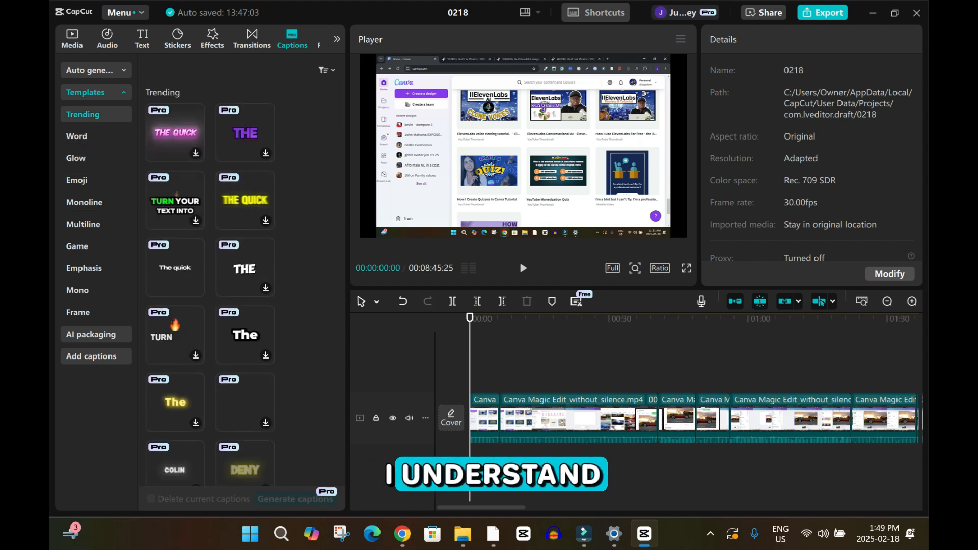
- Compare the Monoline and Multiline caption templates and return to the Monoline category
click(84, 202)
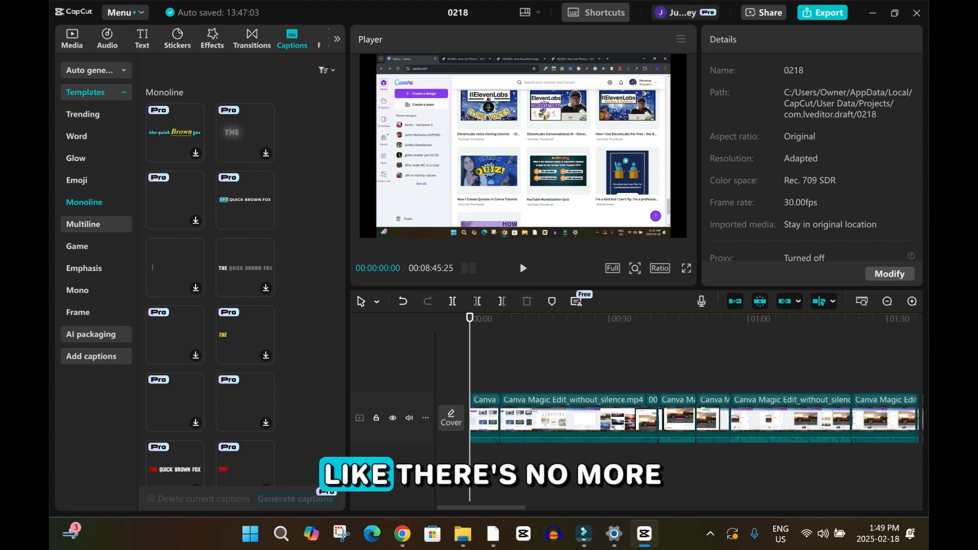
click(83, 224)
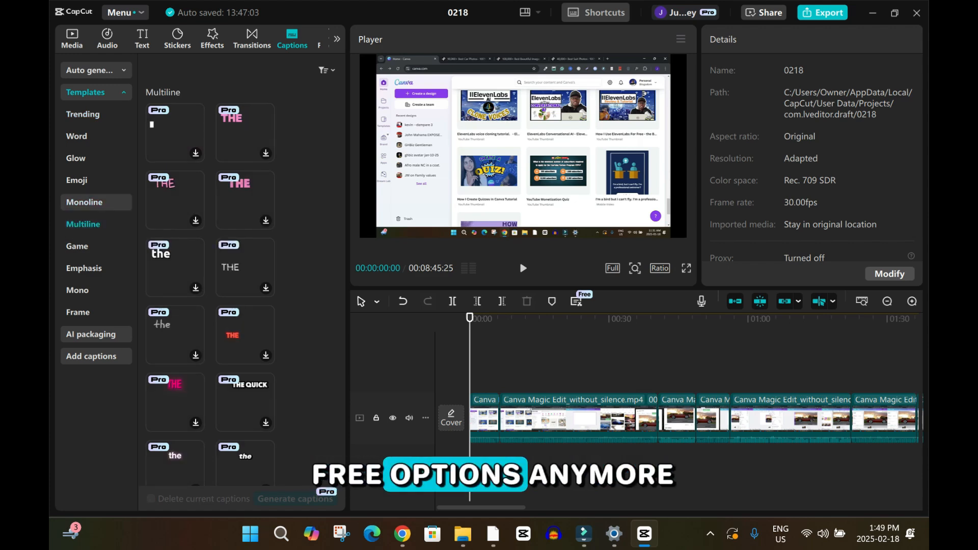
click(84, 202)
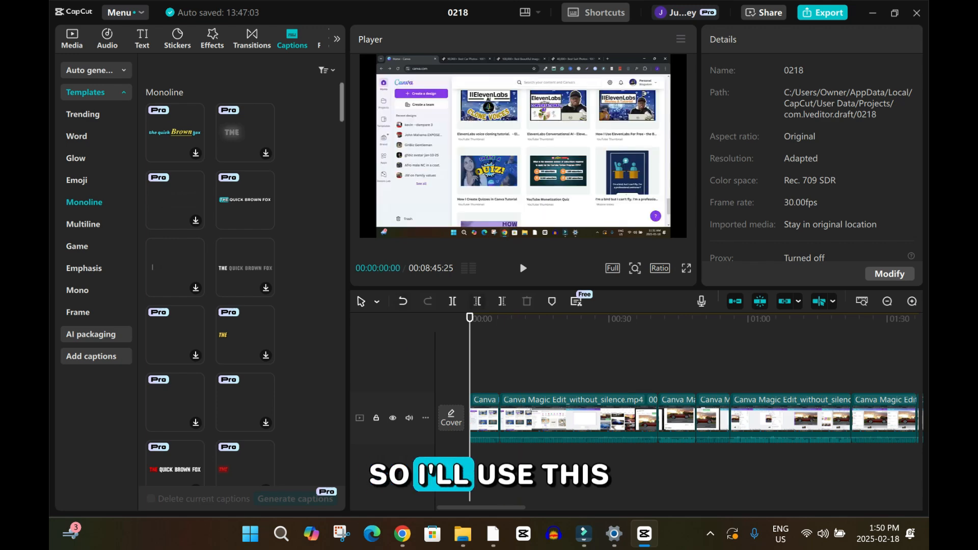
- Generate captions with the free white-and-grey Monoline template and play the opening seconds of the video
click(245, 268)
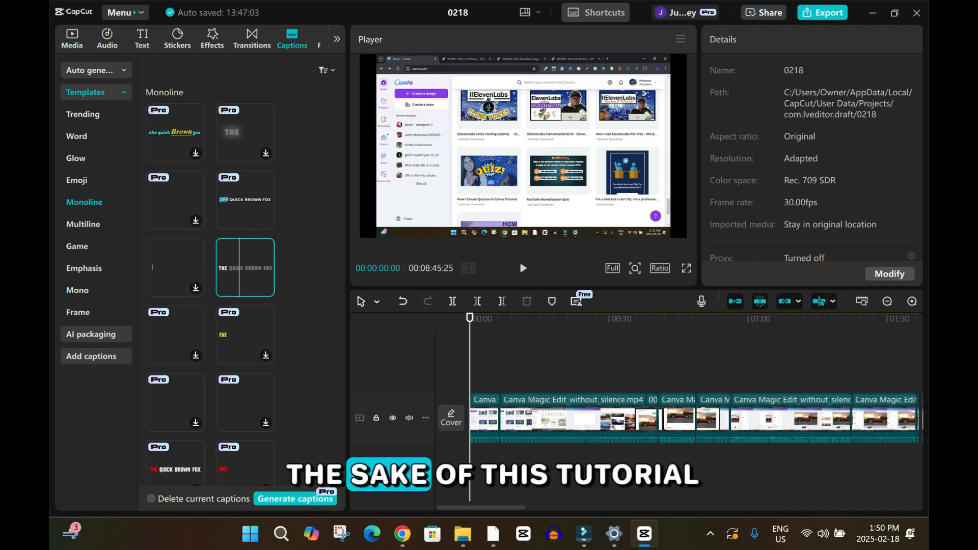
click(295, 499)
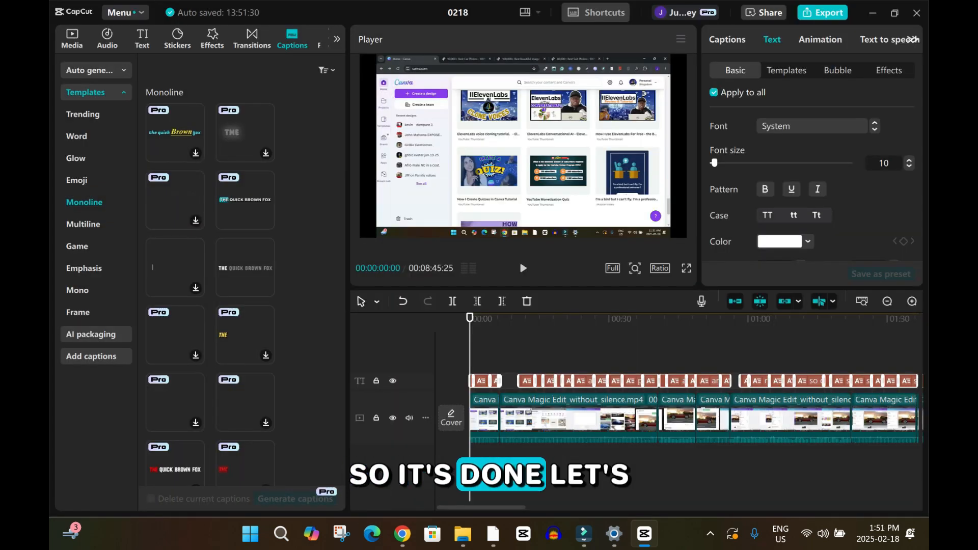
click(912, 301)
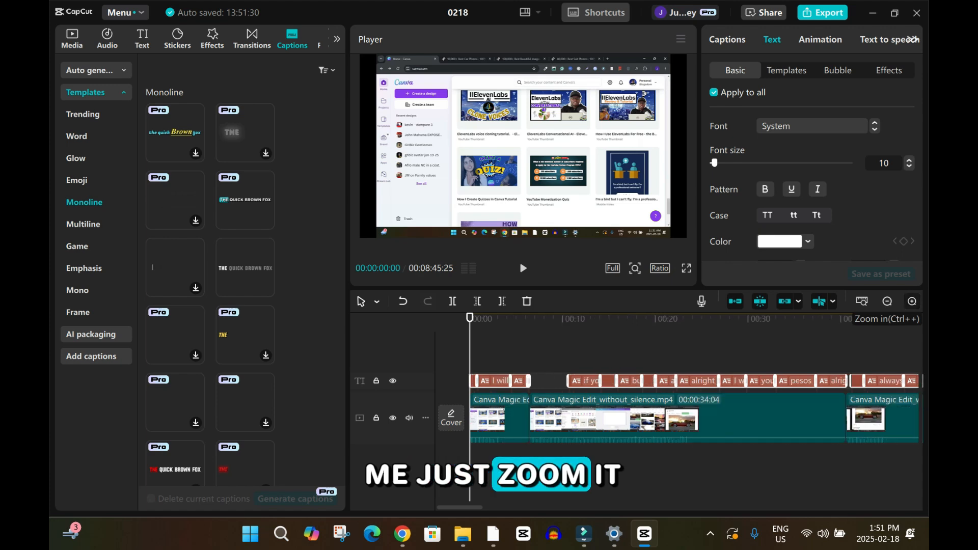
key(space)
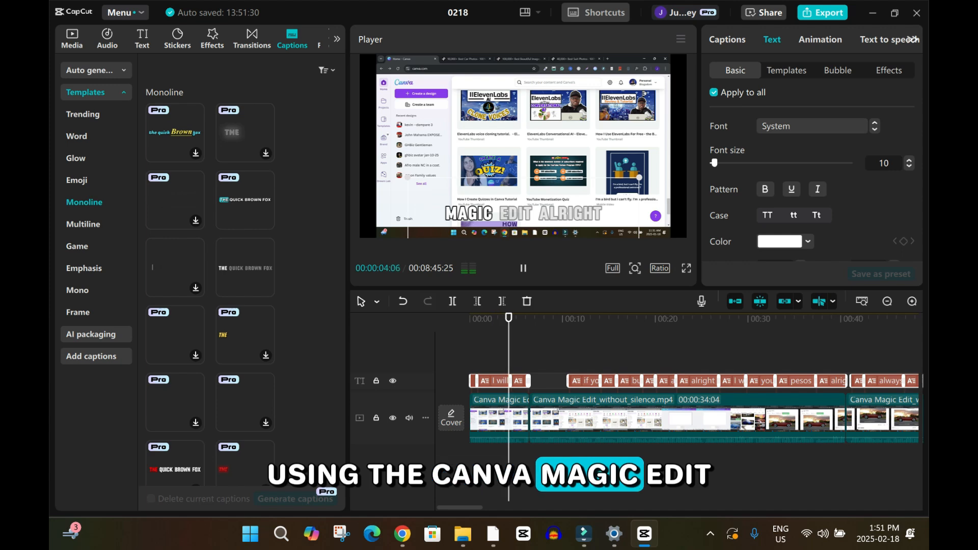
key(space)
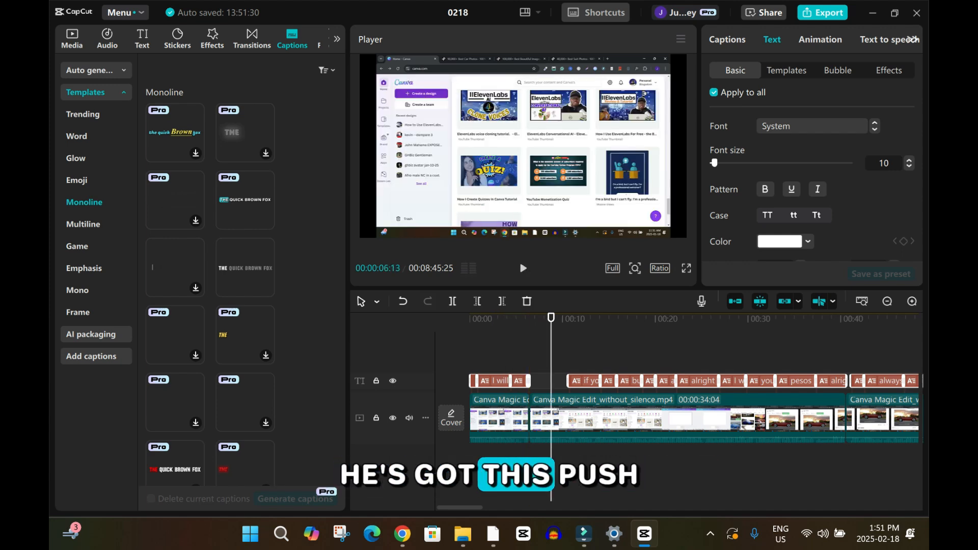
- Extend the "so click on create a design and select the design type that you want" caption up to the start of the next caption
click(519, 318)
click(501, 318)
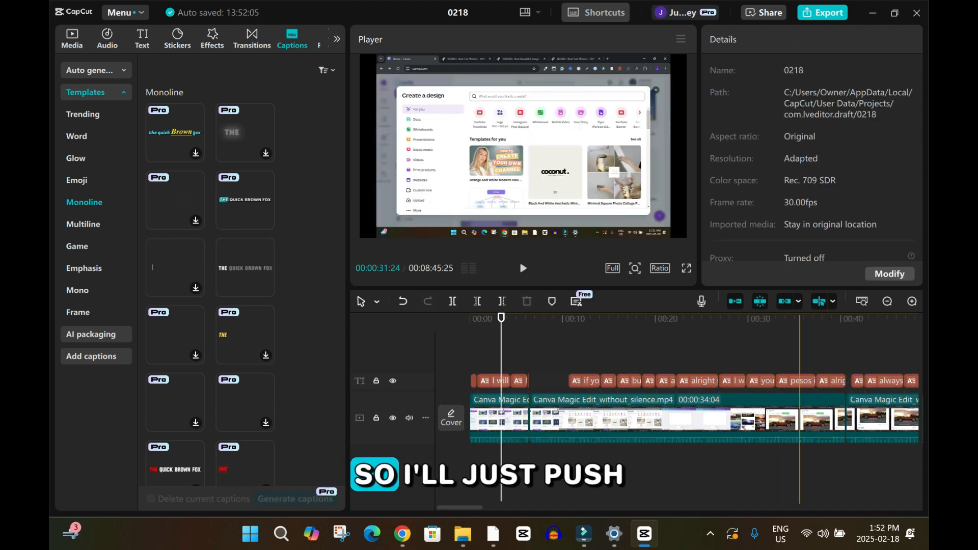
click(912, 301)
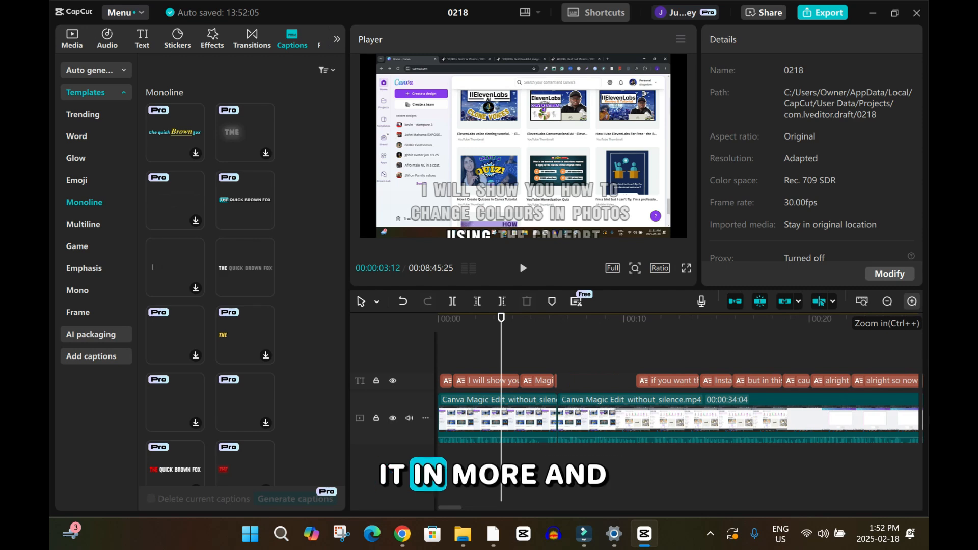
click(911, 301)
click(608, 380)
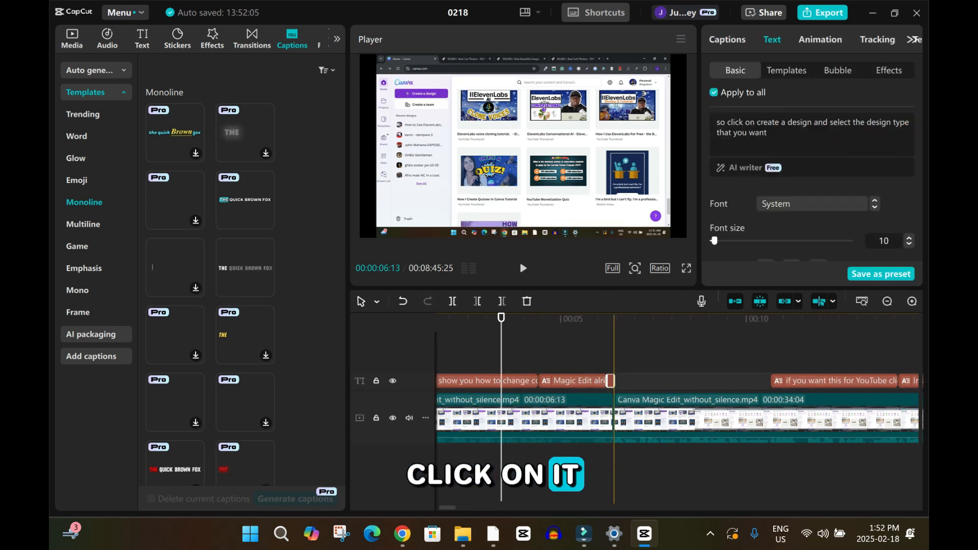
drag(610, 381, 768, 381)
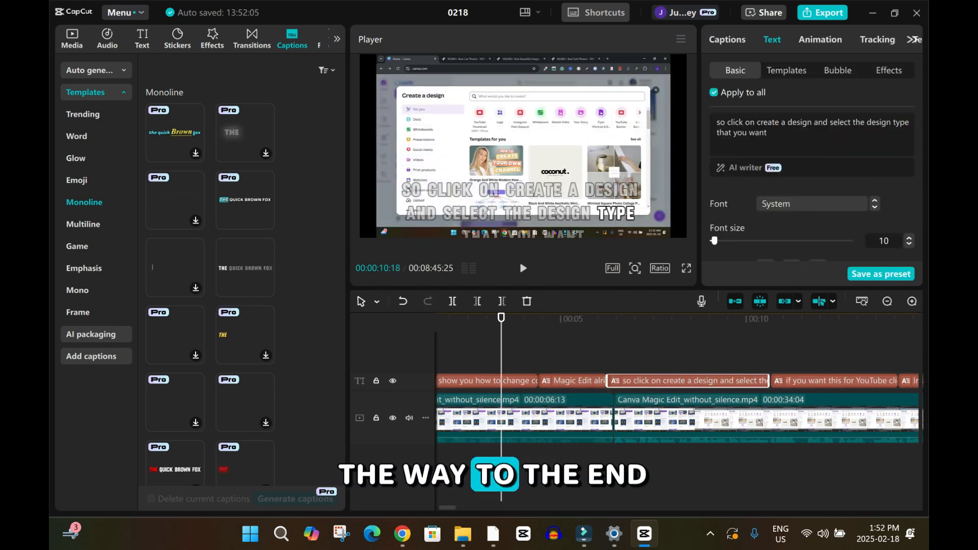
- Play from the end of the "Magic Edit alright" caption into the lengthened one to check its timing
click(538, 318)
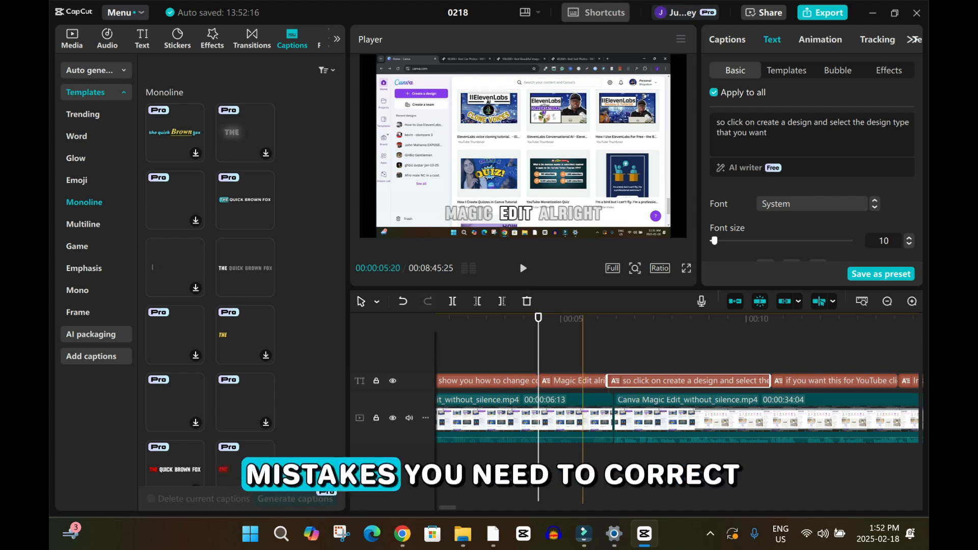
click(595, 319)
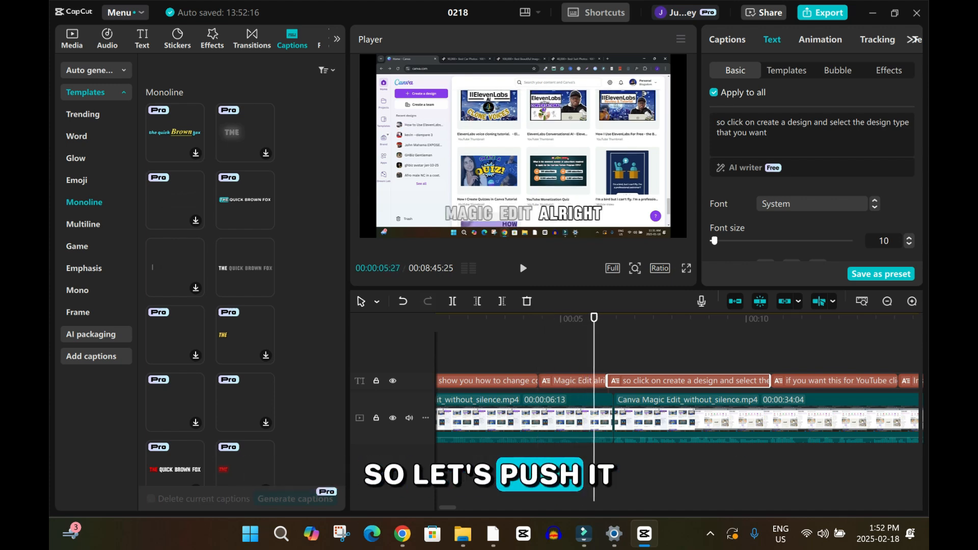
key(space)
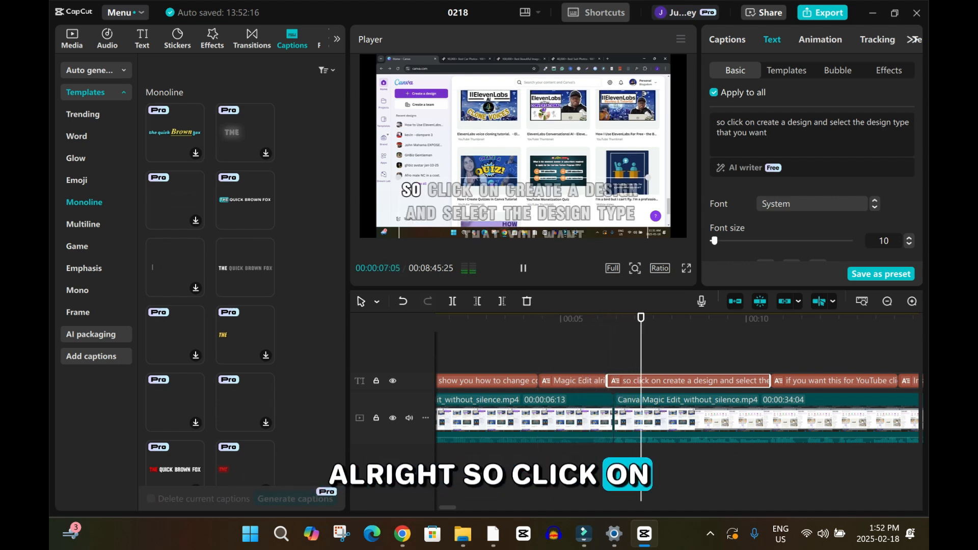
key(space)
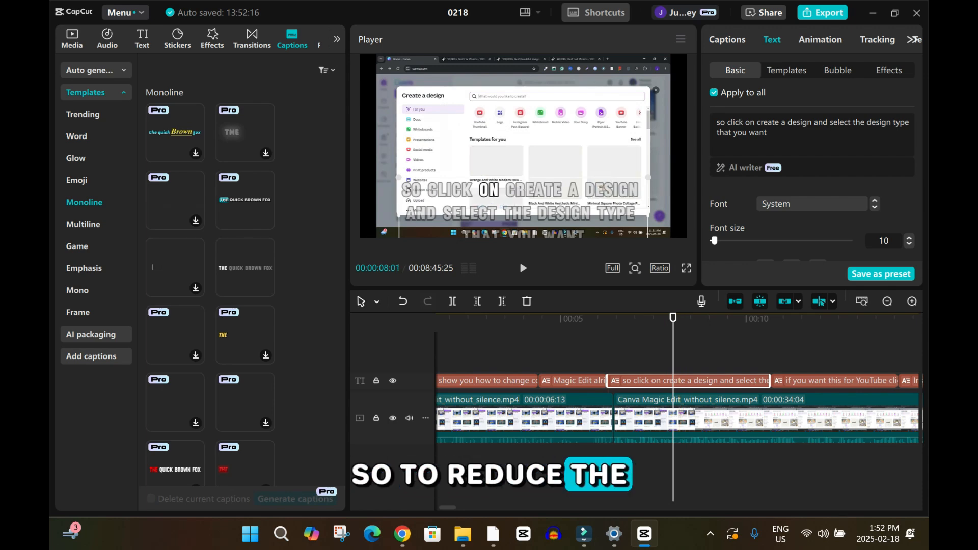
- Set the font size of all captions to 5 and play the video on
click(909, 245)
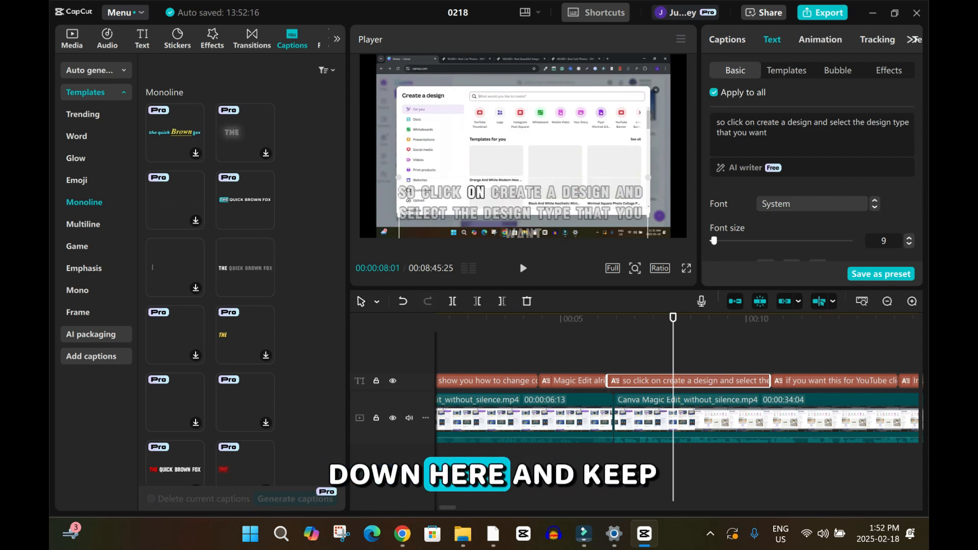
click(909, 245)
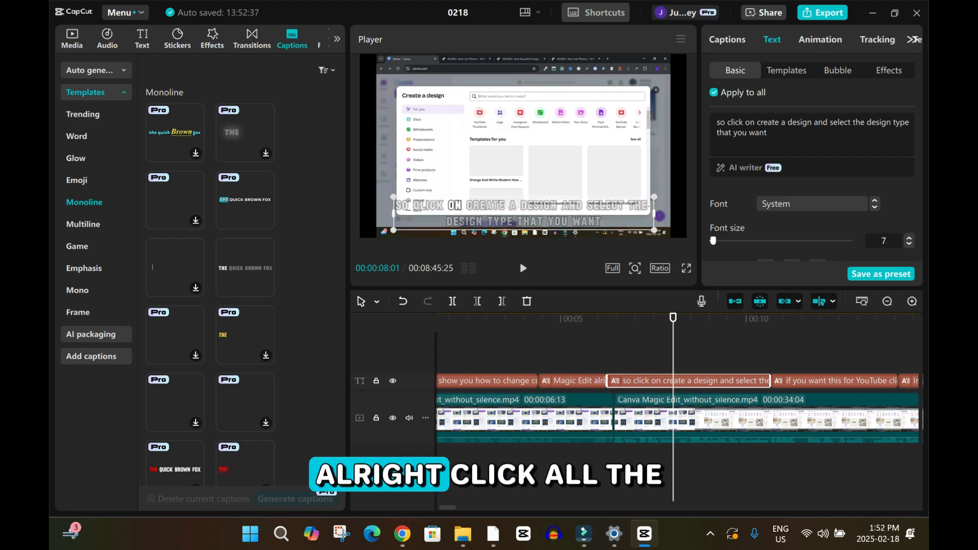
click(909, 244)
click(909, 245)
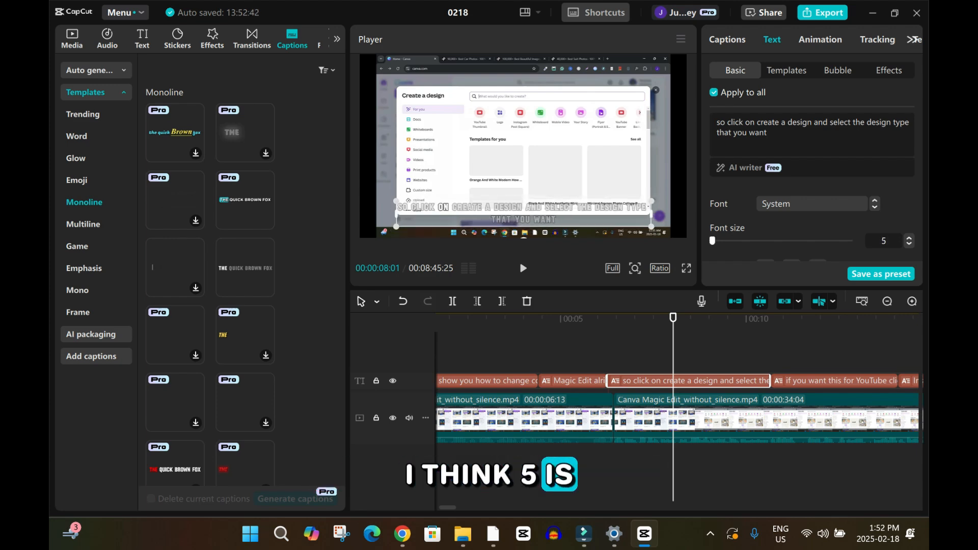
key(space)
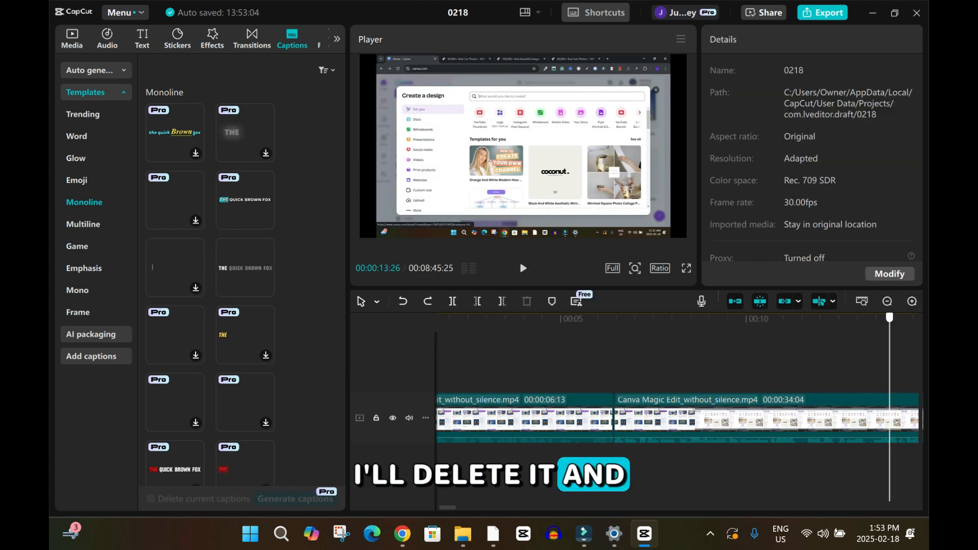
- Return the playhead to the start of the timeline and browse the Monoline and Trending caption templates for a Pro style
key(Home)
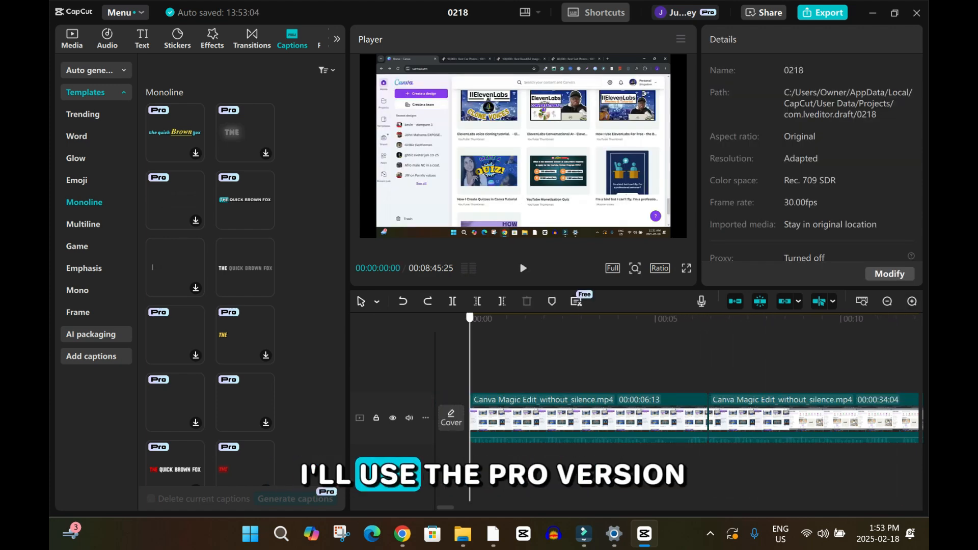
mouse_move(235, 204)
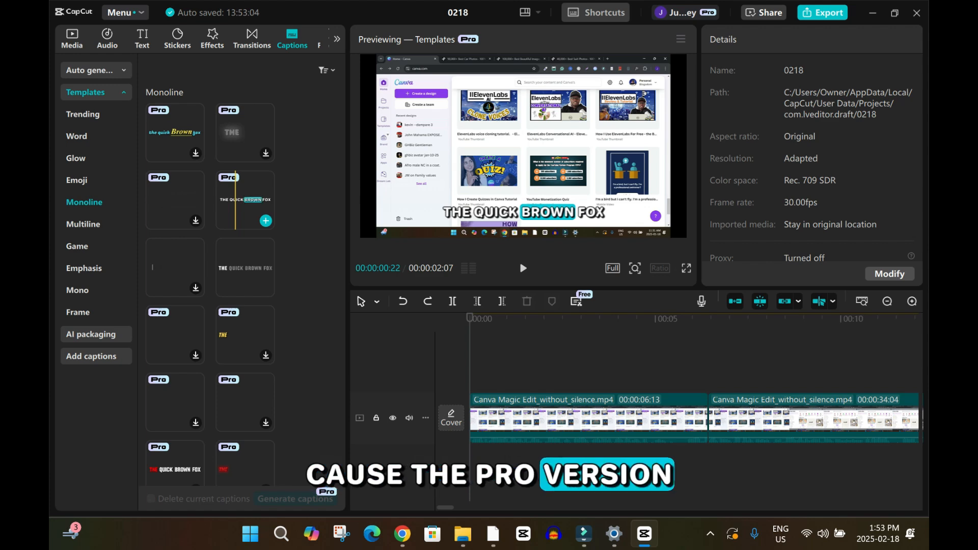
scroll(235, 204, down, 5)
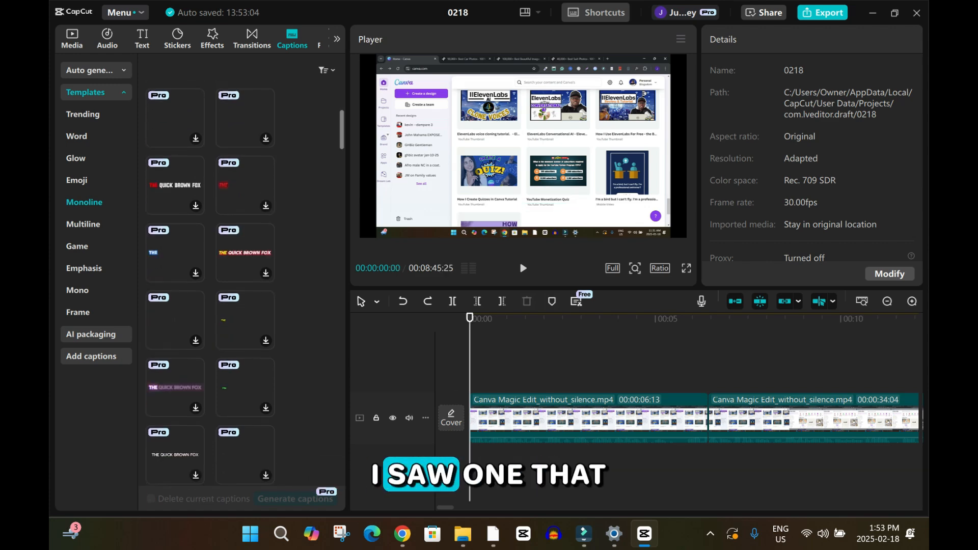
scroll(236, 204, down, 5)
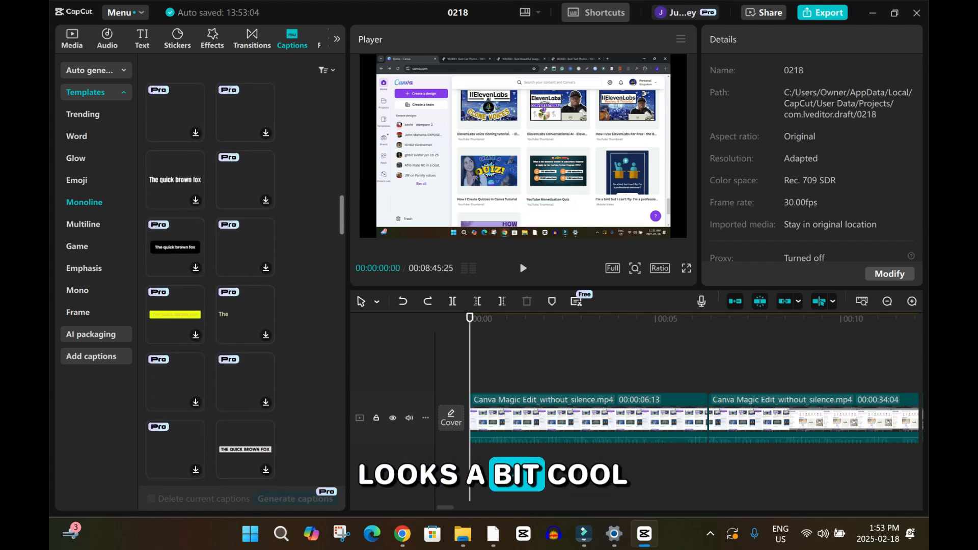
scroll(235, 203, down, 5)
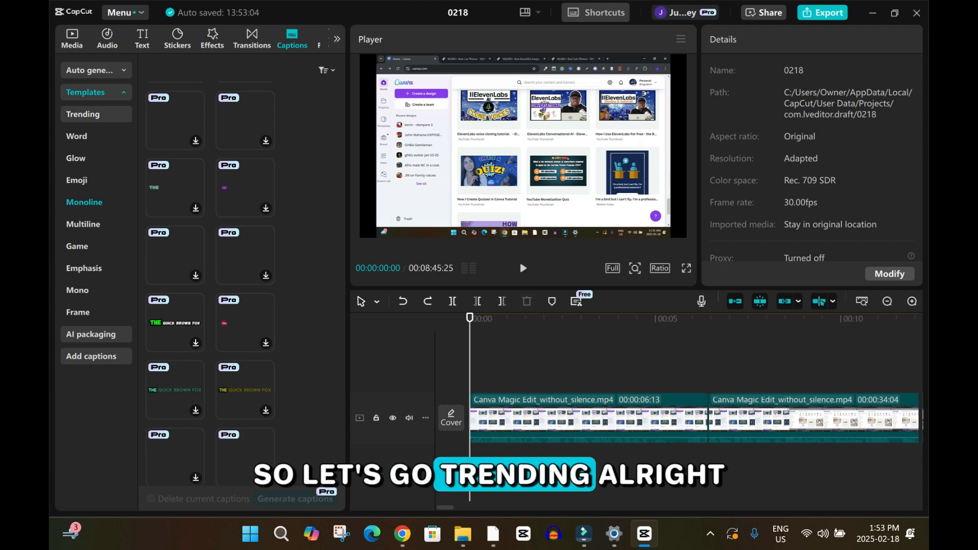
click(97, 114)
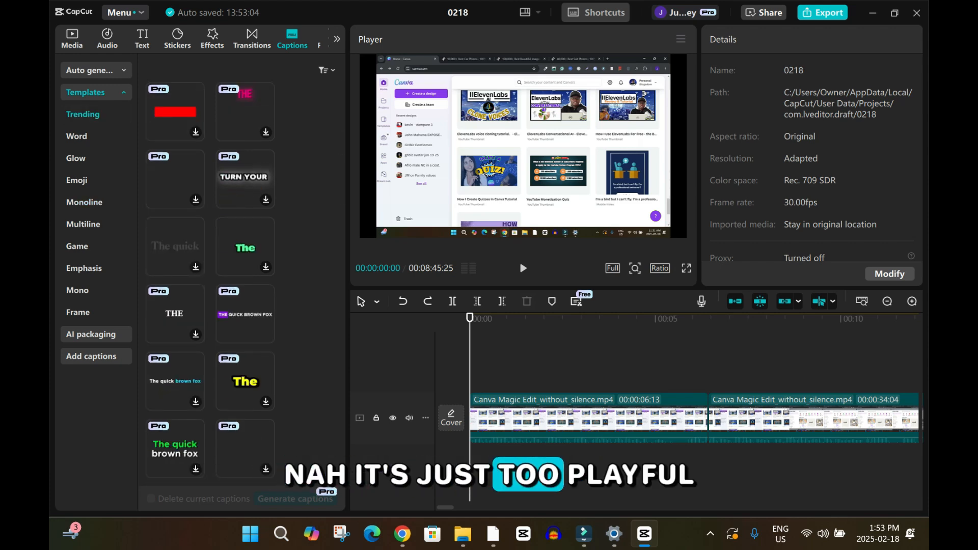
scroll(209, 281, down, 3)
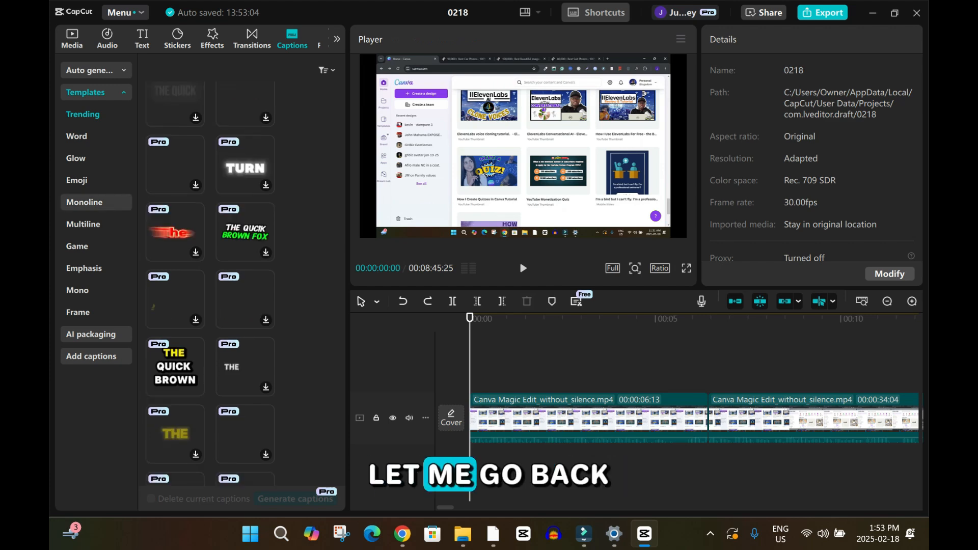
- Generate captions with the Pro Monoline template that highlights the spoken word in purple within white text
click(84, 203)
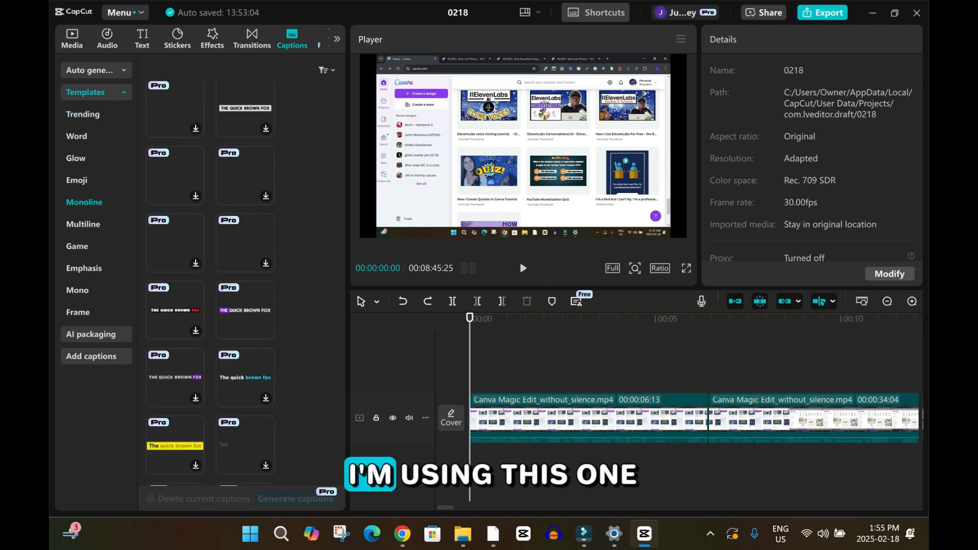
click(175, 377)
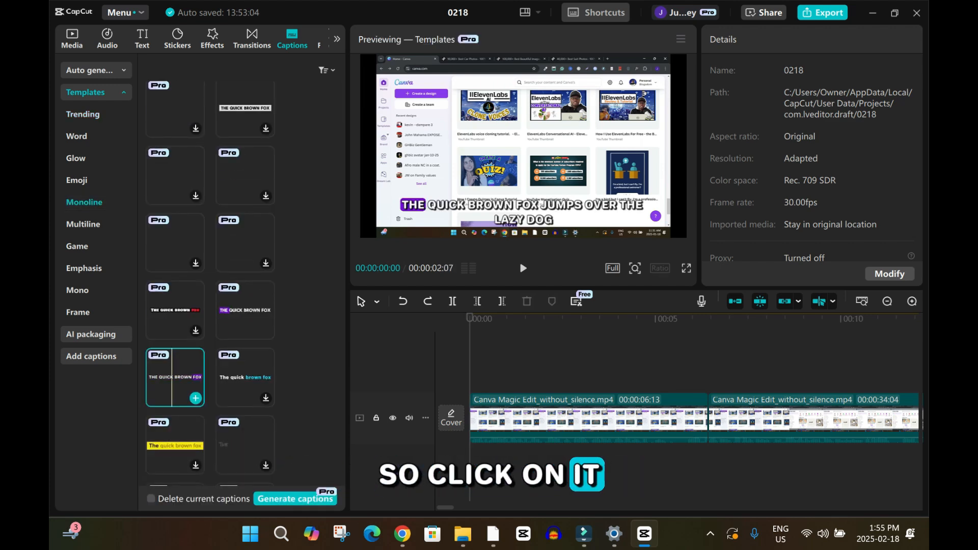
click(295, 499)
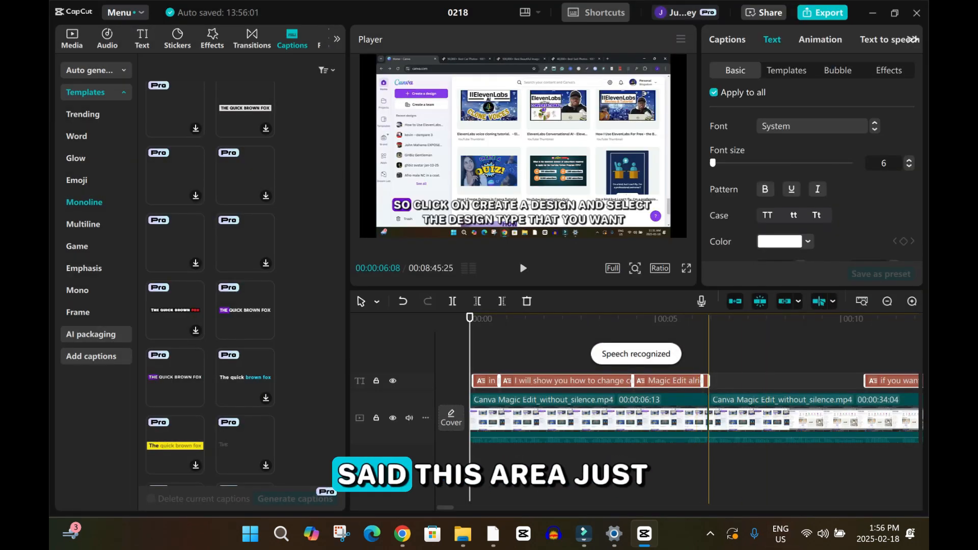
- Extend the short "so click on create a design" caption after "Magic Edit alright" until it meets the next caption
click(585, 417)
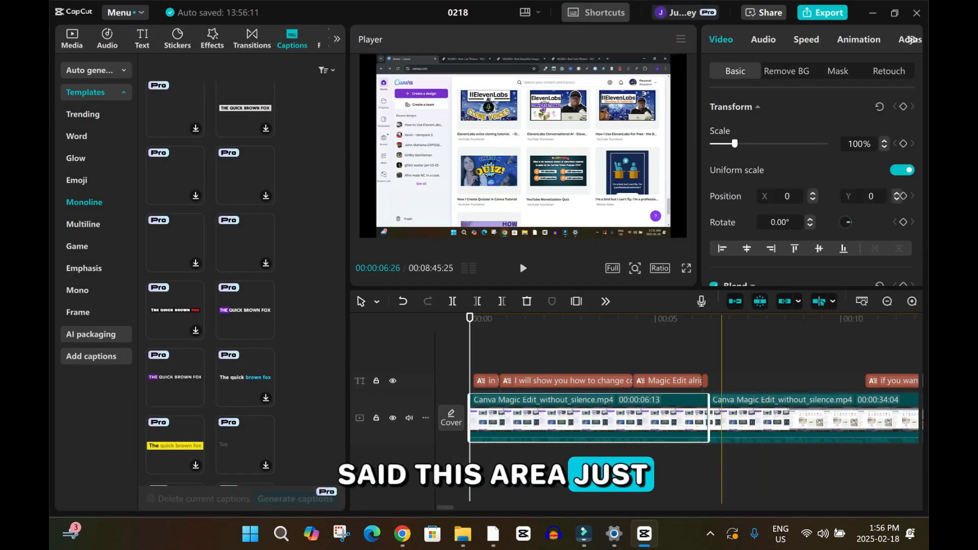
click(683, 346)
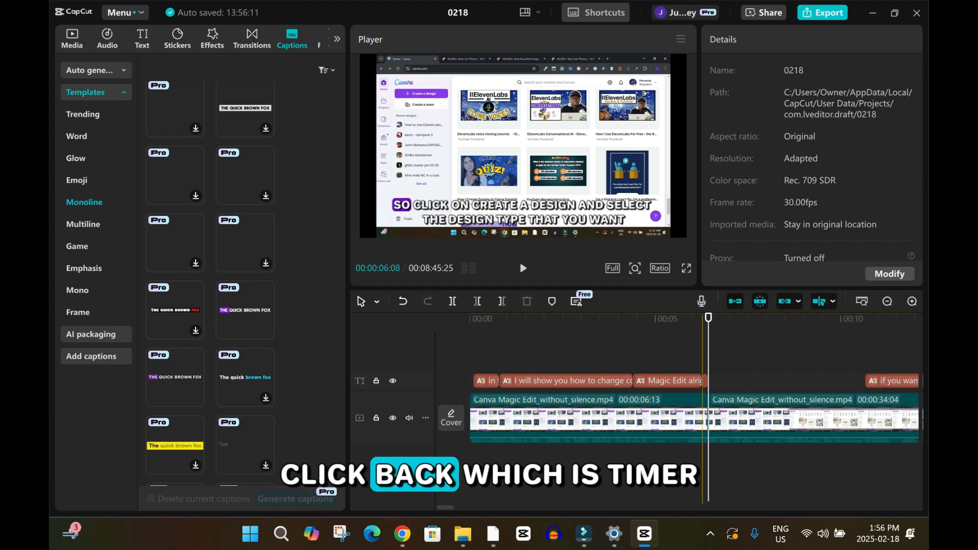
click(709, 381)
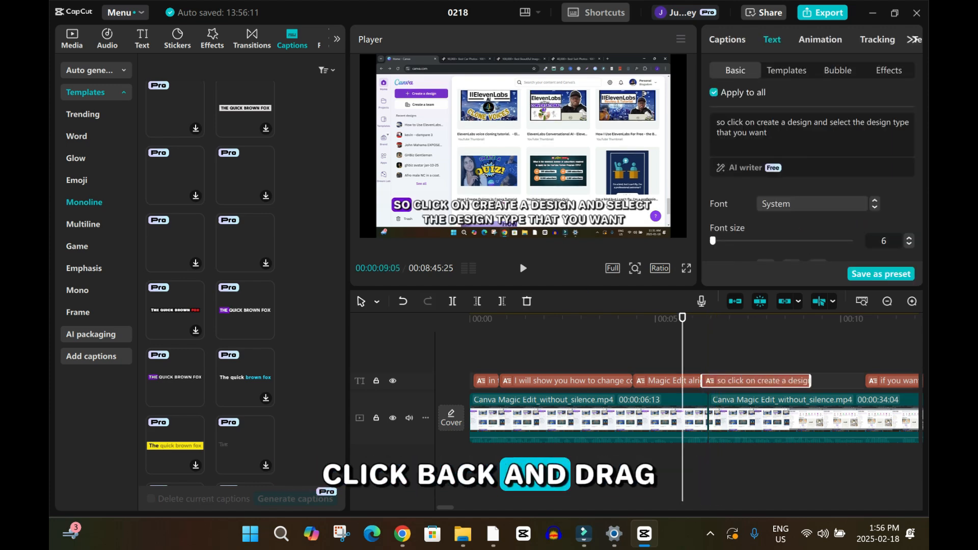
drag(848, 381, 866, 380)
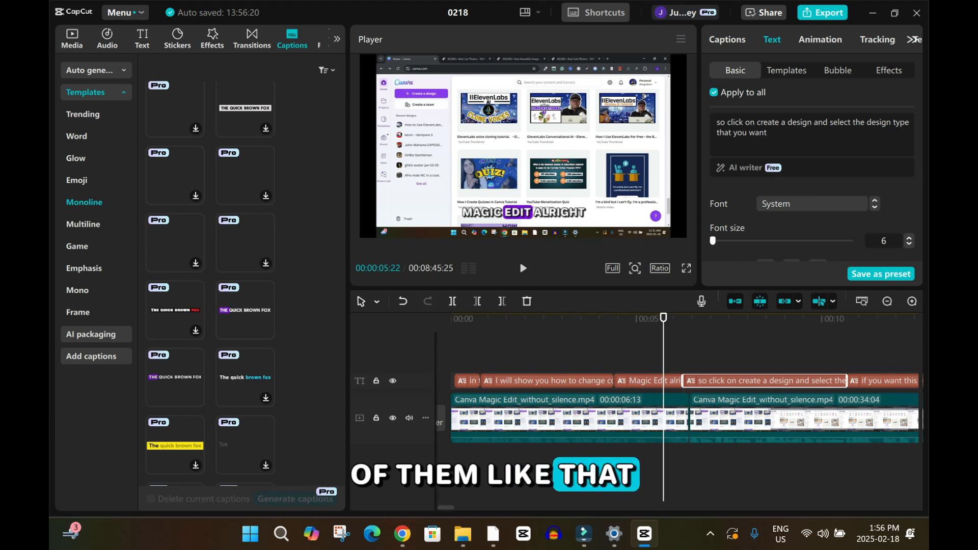
- Set the font size of all captions to 5 and play the video from the start to check them
key(Home)
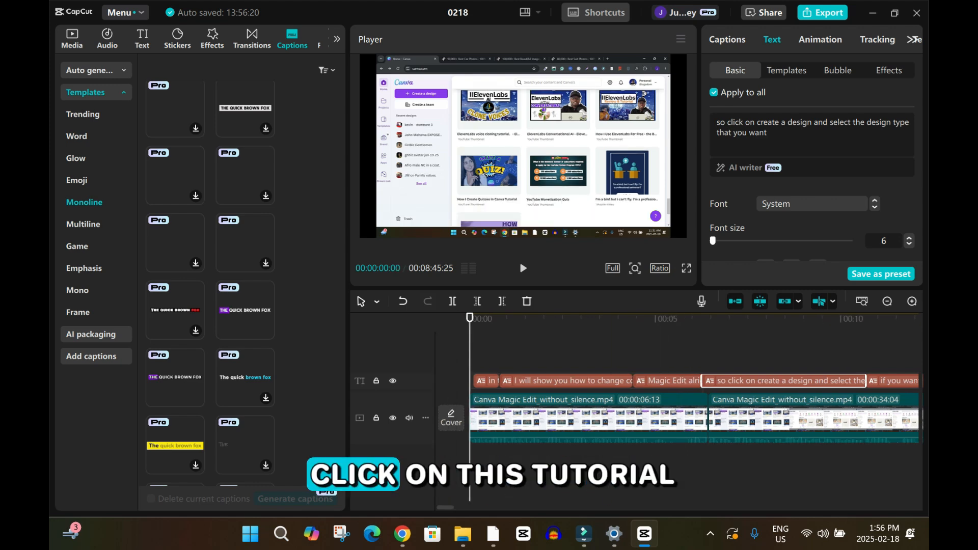
key(space)
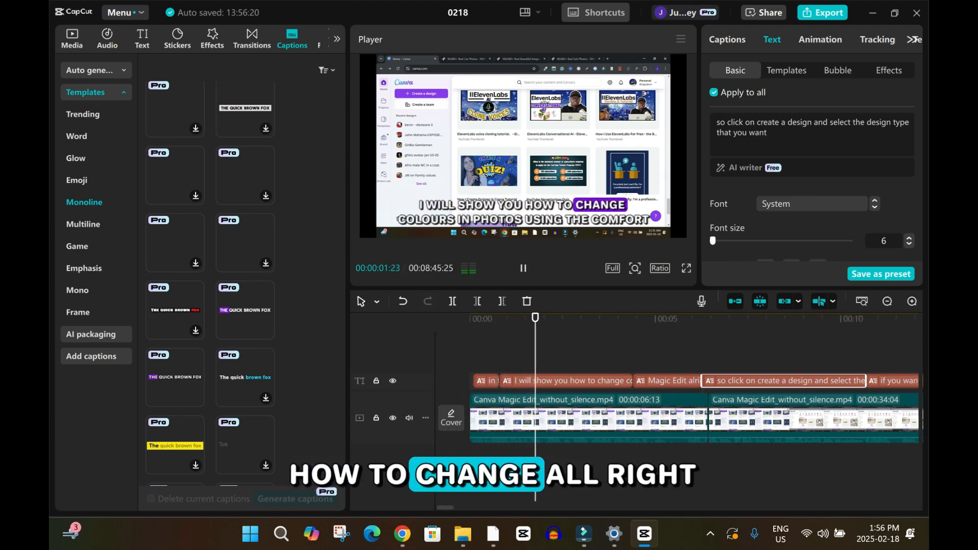
key(space)
key(Down)
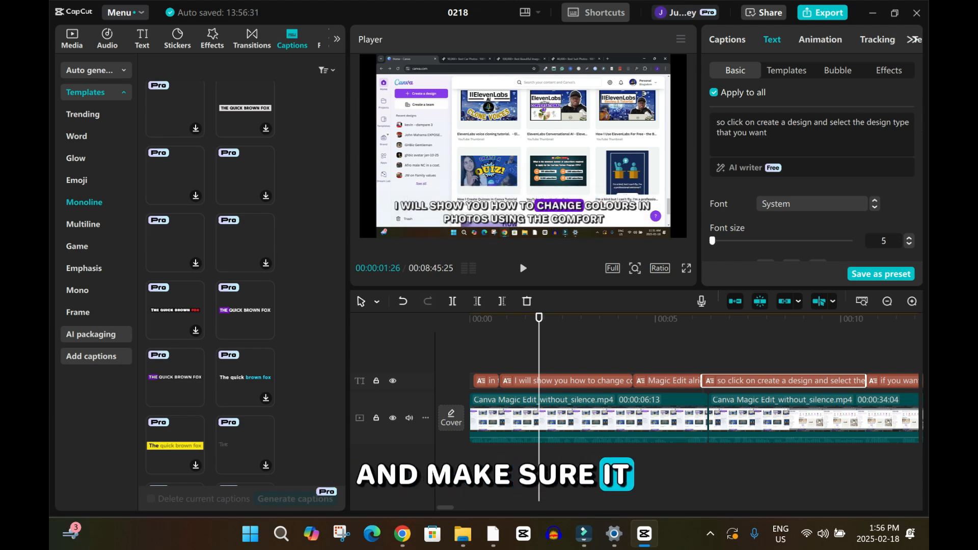
key(Home)
key(space)
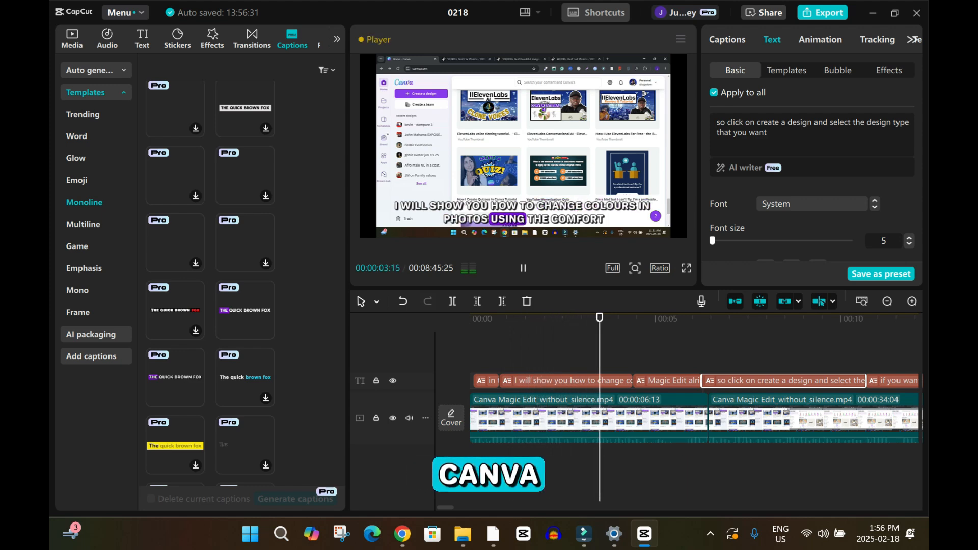
- Replace "Comfort" with "Canva" in the caption "I will show you how to change colours in photos using the"
key(space)
click(575, 318)
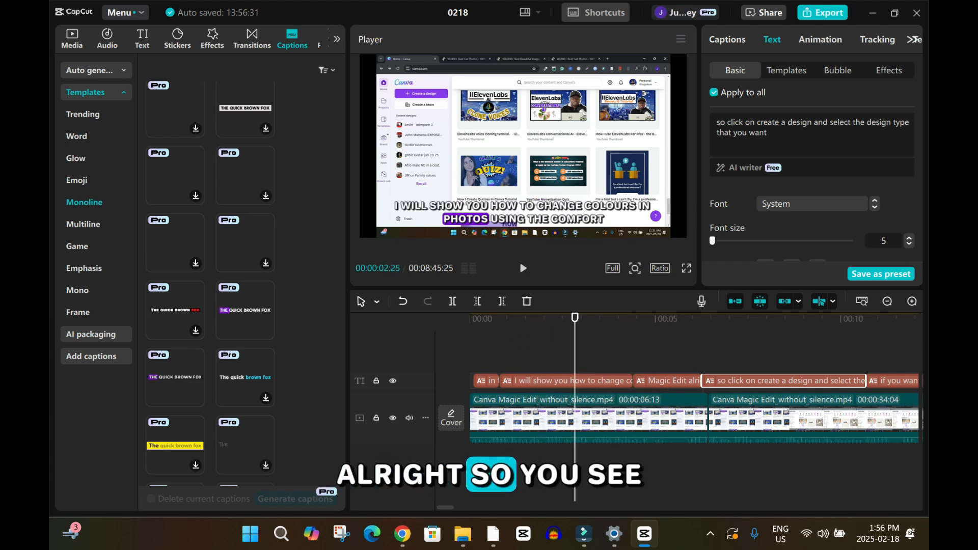
key(space)
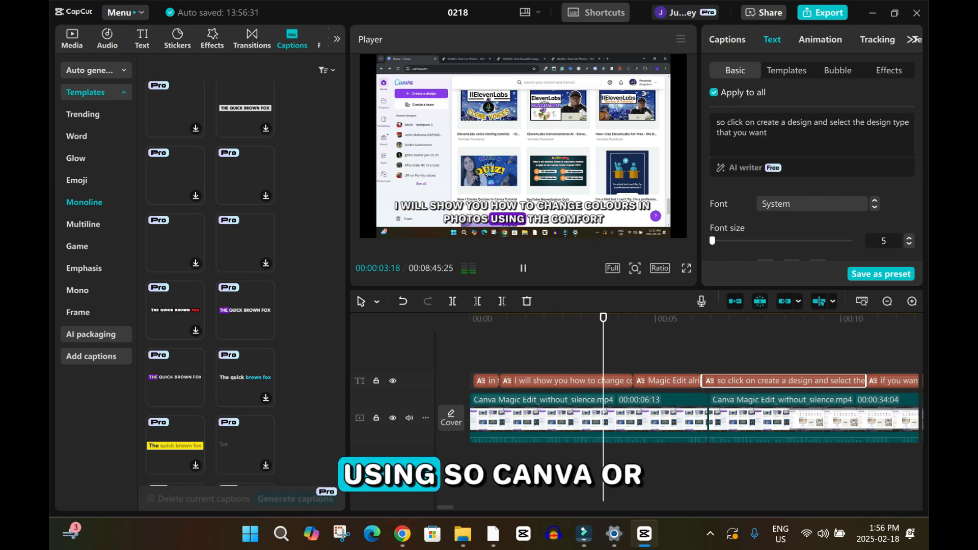
key(space)
click(605, 380)
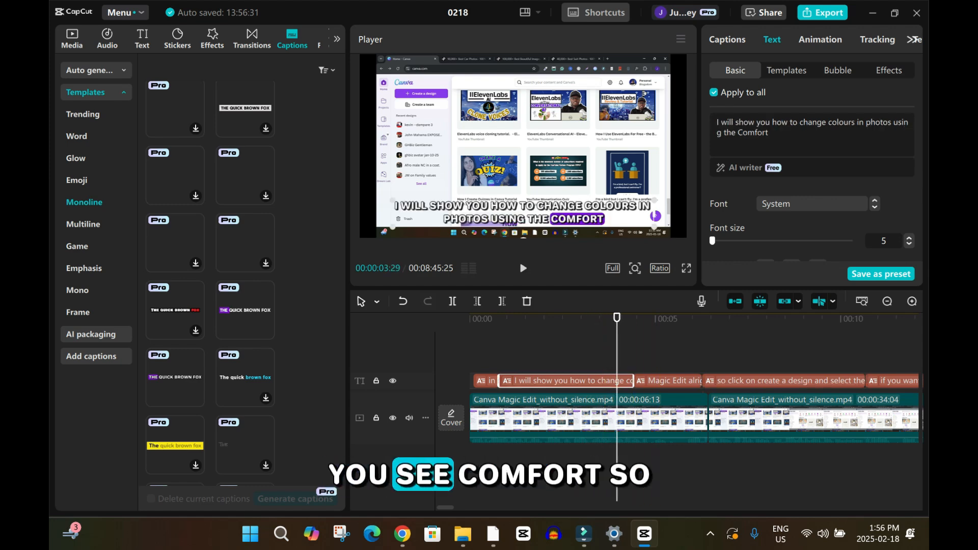
double_click(753, 133)
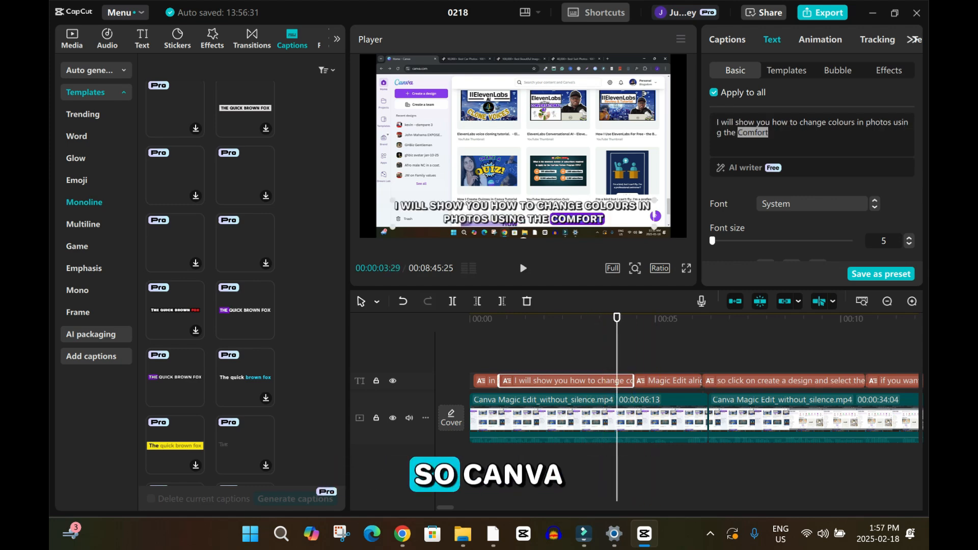
text(Canva)
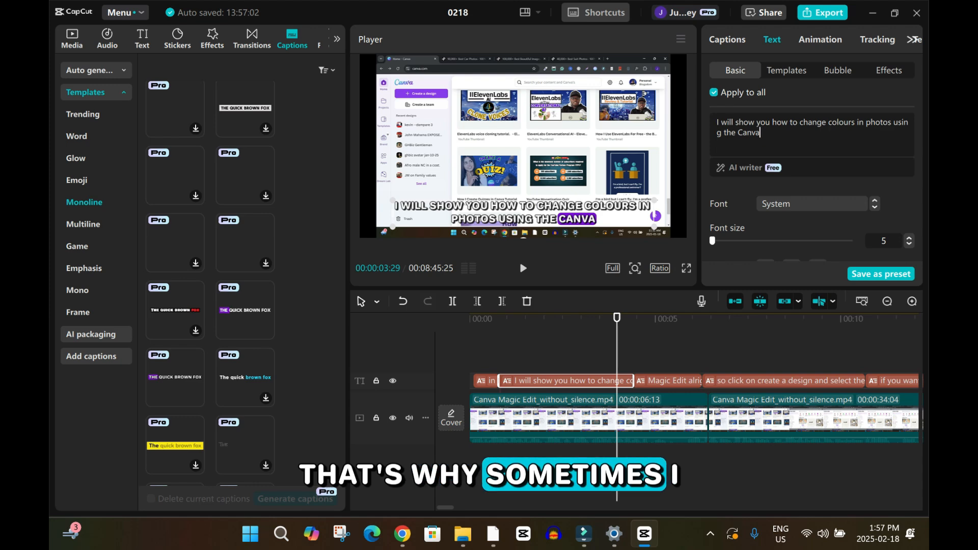
- Play on through the captions and replace "Pexos" with "Pexels" in the caption "I will click on this this is"
key(space)
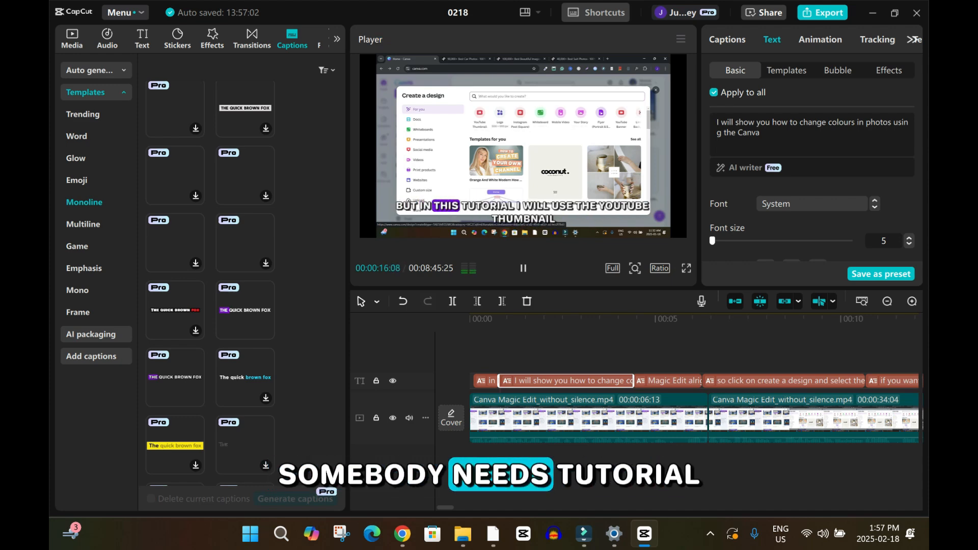
key(space)
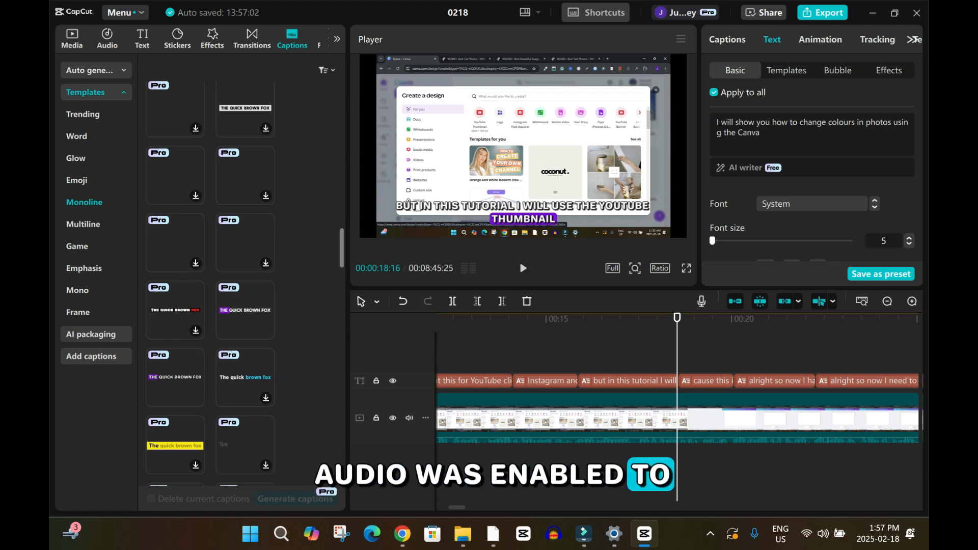
key(space)
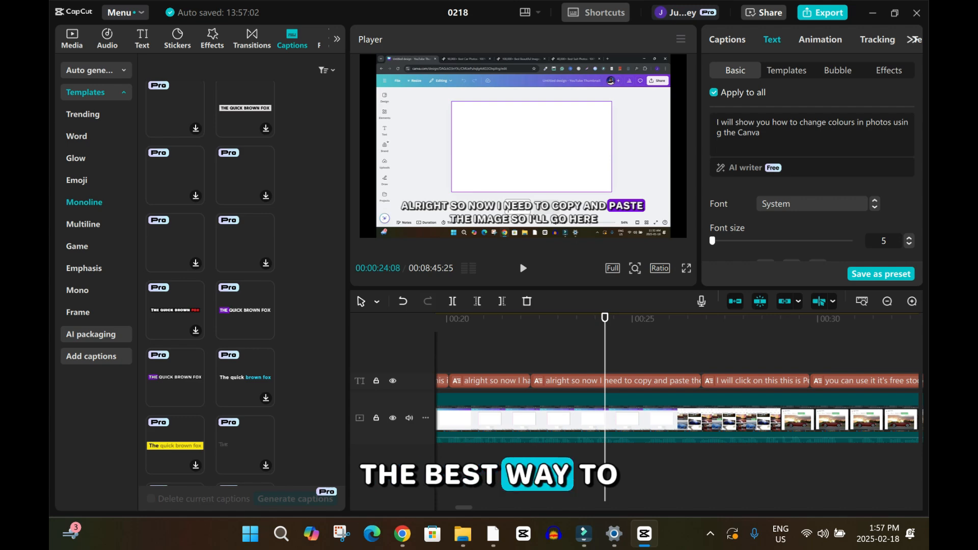
key(space)
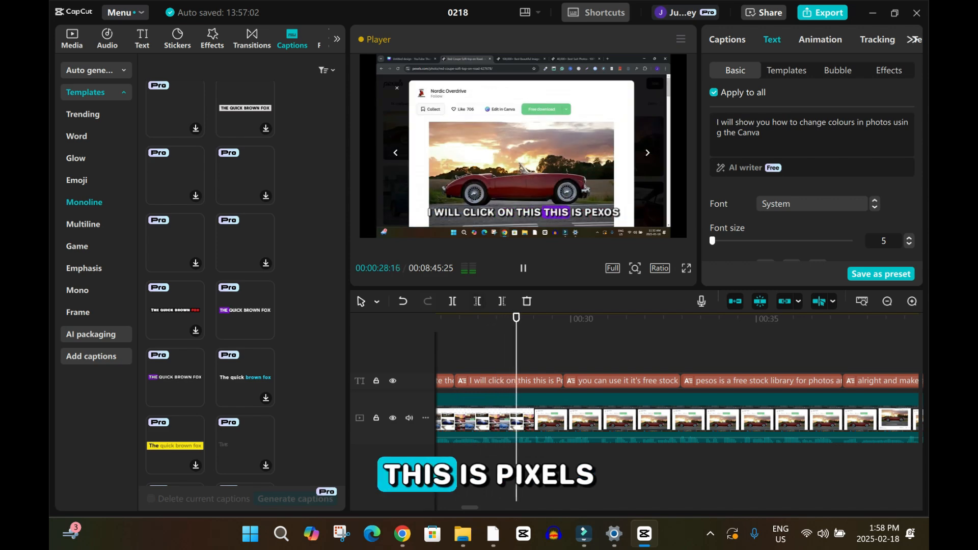
key(space)
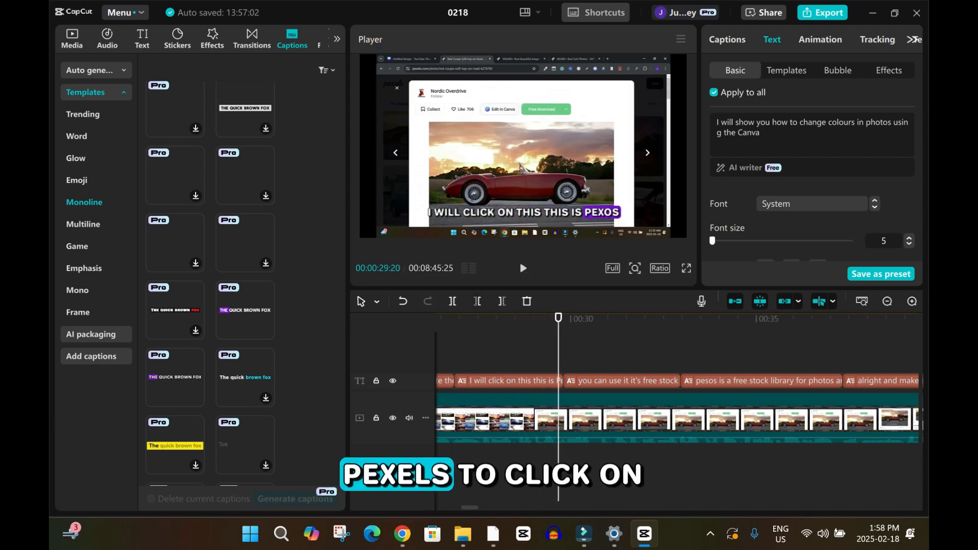
click(545, 381)
double_click(813, 123)
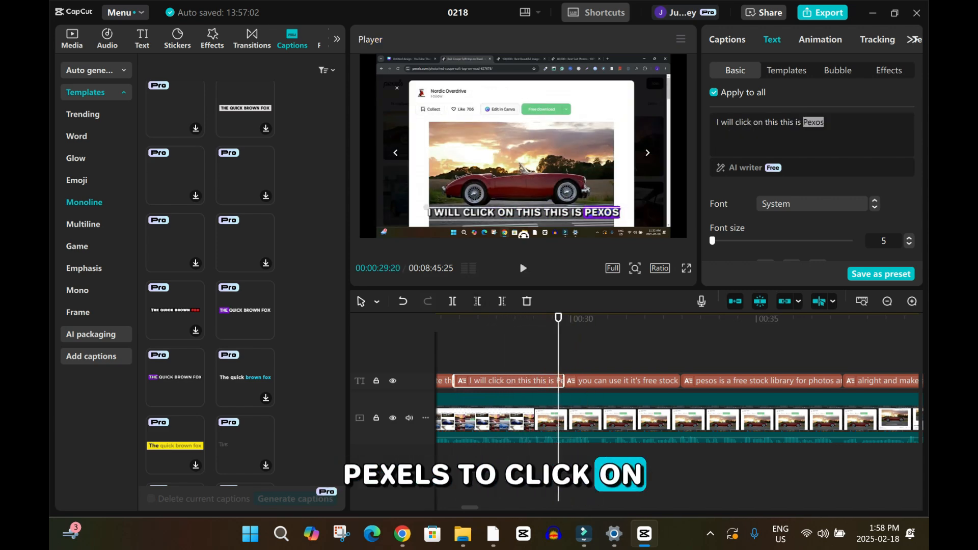
text(Pexels)
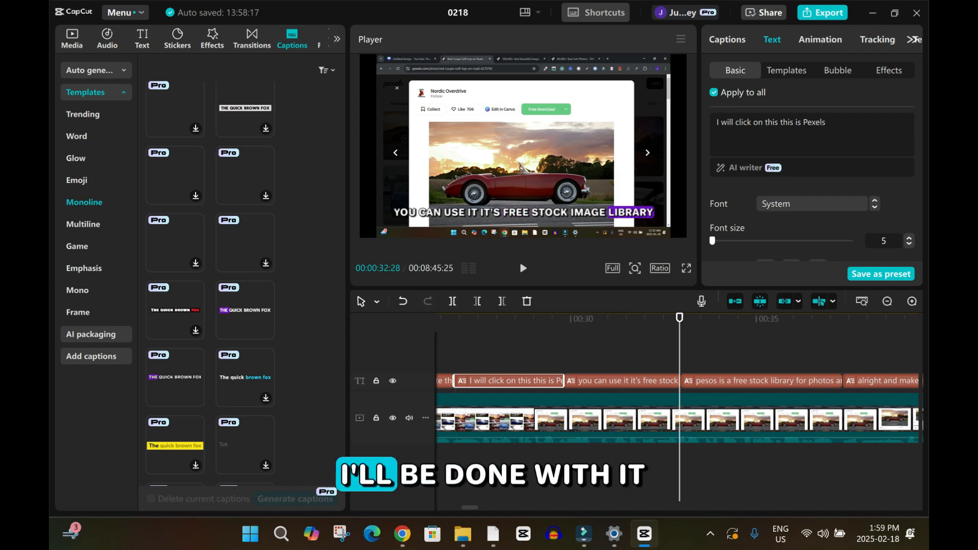
- Scale the captions down in the preview near the start of the video and play it to check them
key(Home)
click(485, 381)
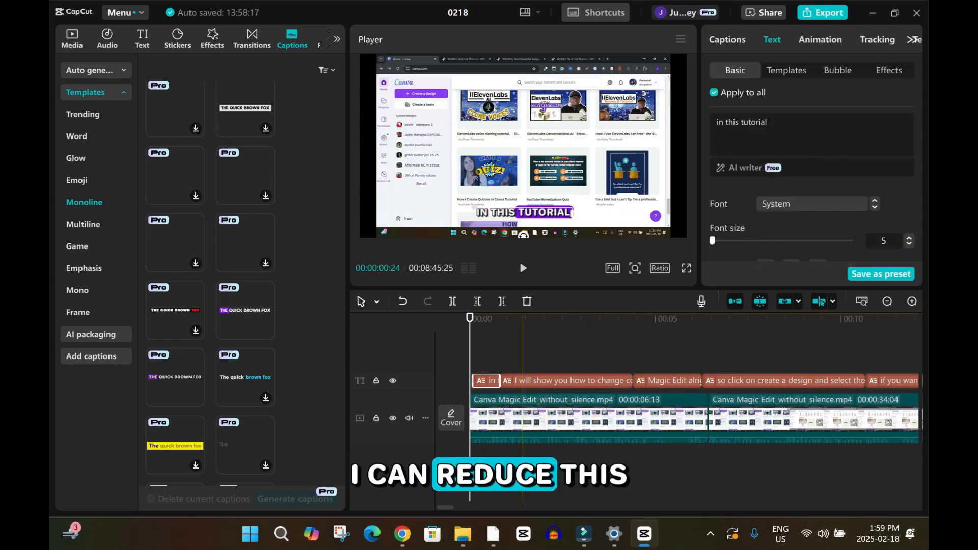
click(560, 380)
key(space)
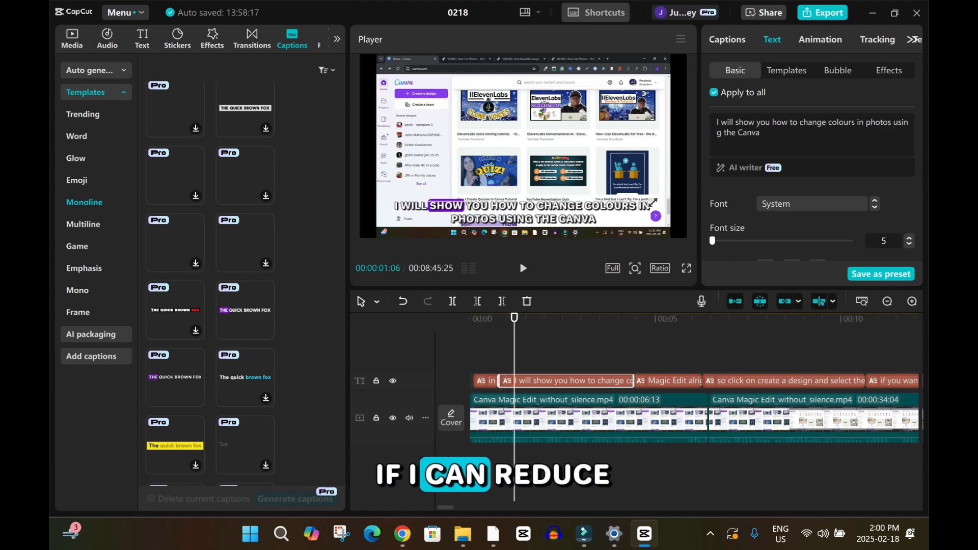
mouse_move(653, 202)
mouse_down()
mouse_move(535, 215)
mouse_move(546, 217)
mouse_up()
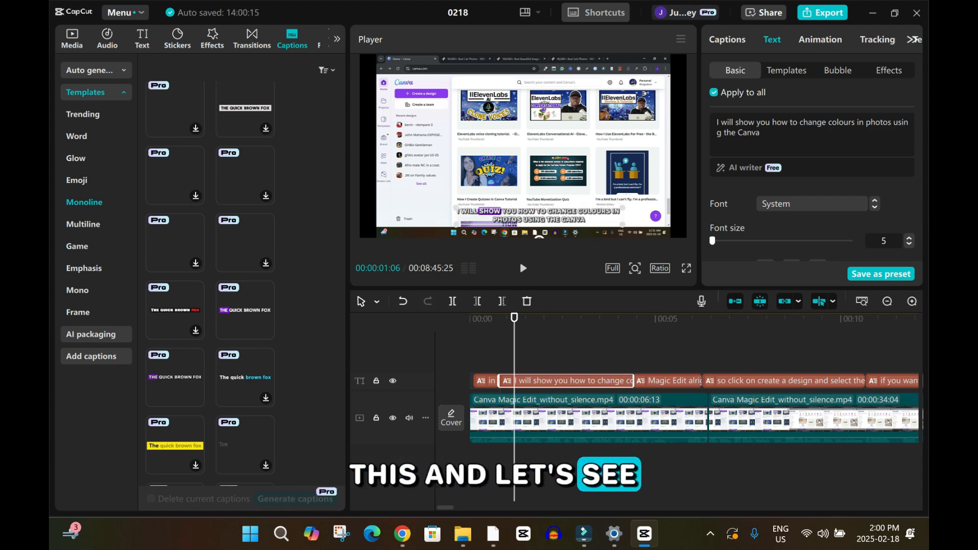
key(space)
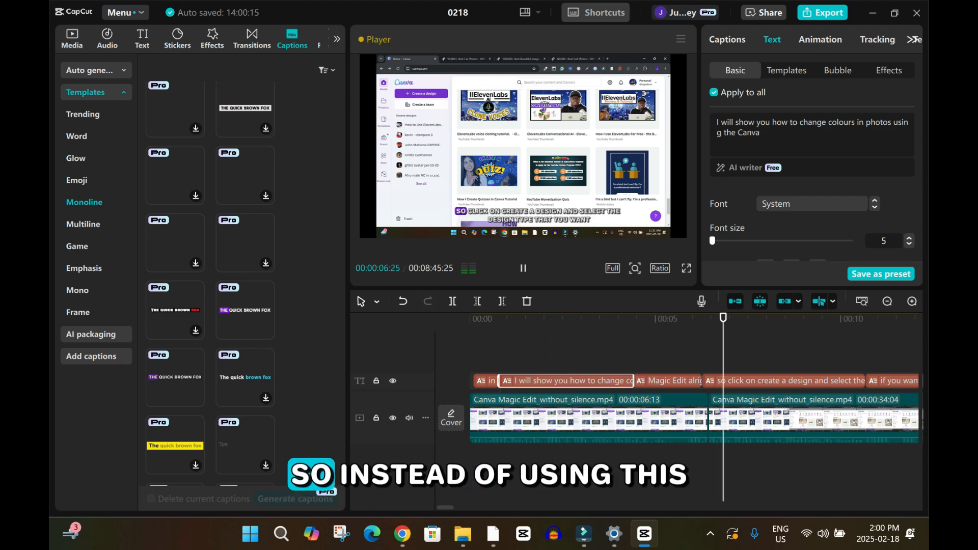
key(space)
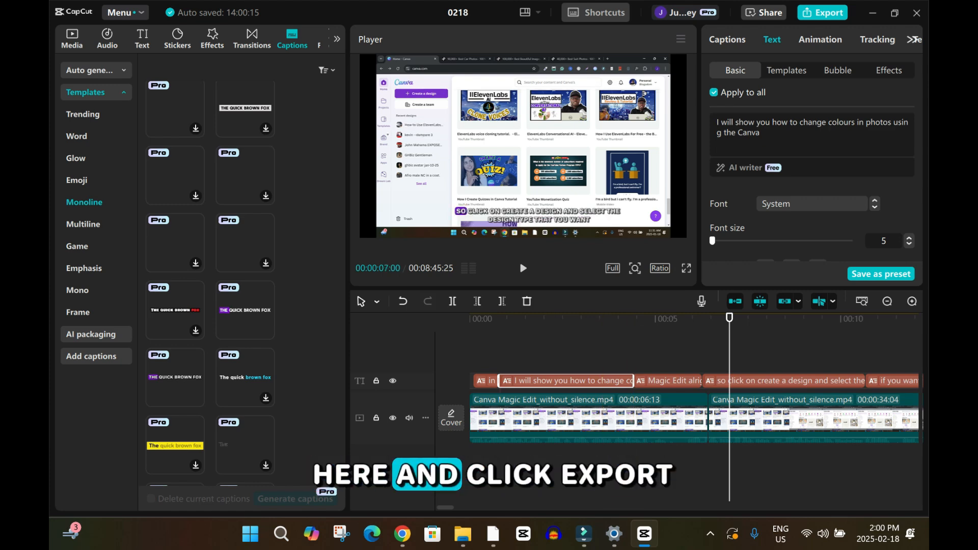
- Name the video Canva in the export settings, and cancel without exporting
key(ctrl+e)
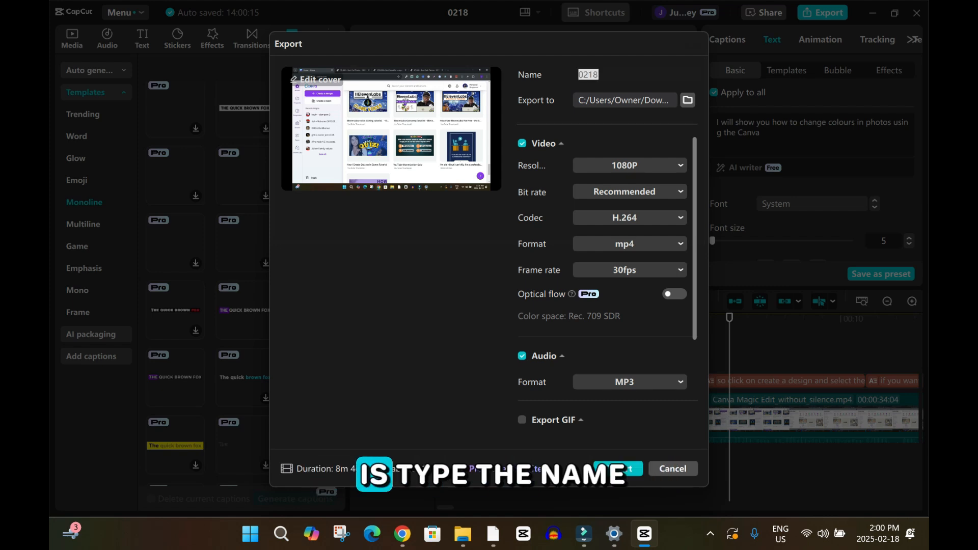
text(Canva)
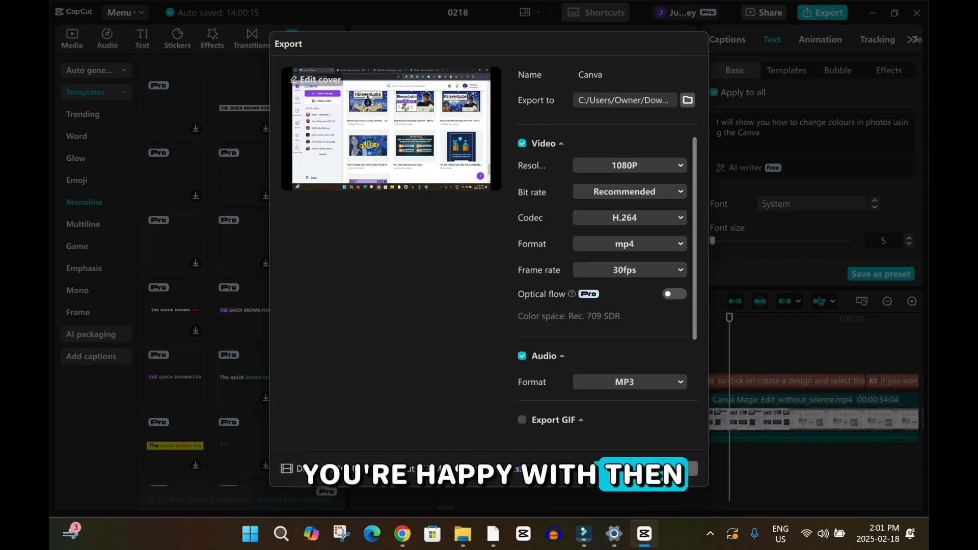
click(673, 469)
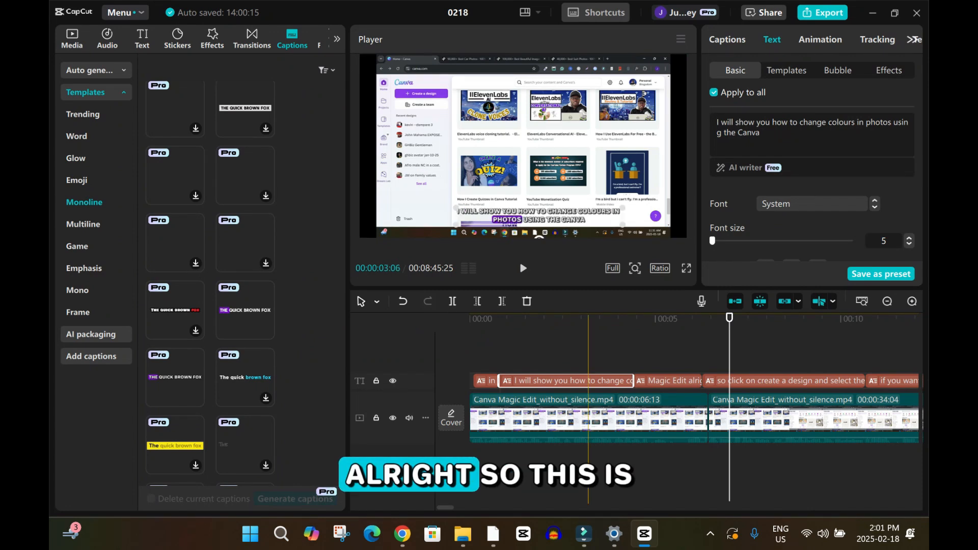